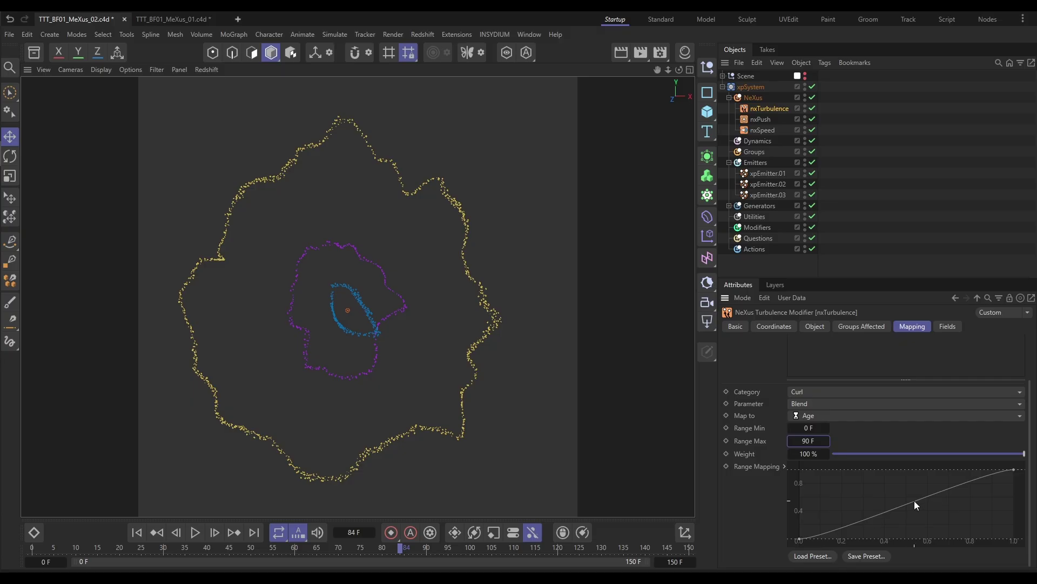
- Reshape the turbulence's age Range Mapping curve and play the simulation to frame 75 beside the Redshift render
click(137, 532)
click(195, 533)
drag(799, 539, 891, 539)
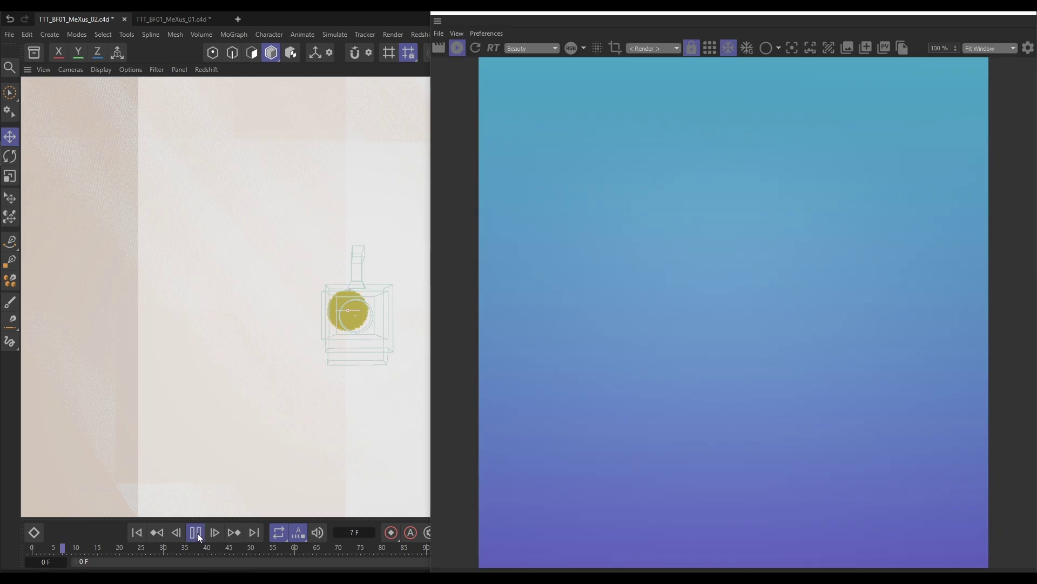
click(196, 532)
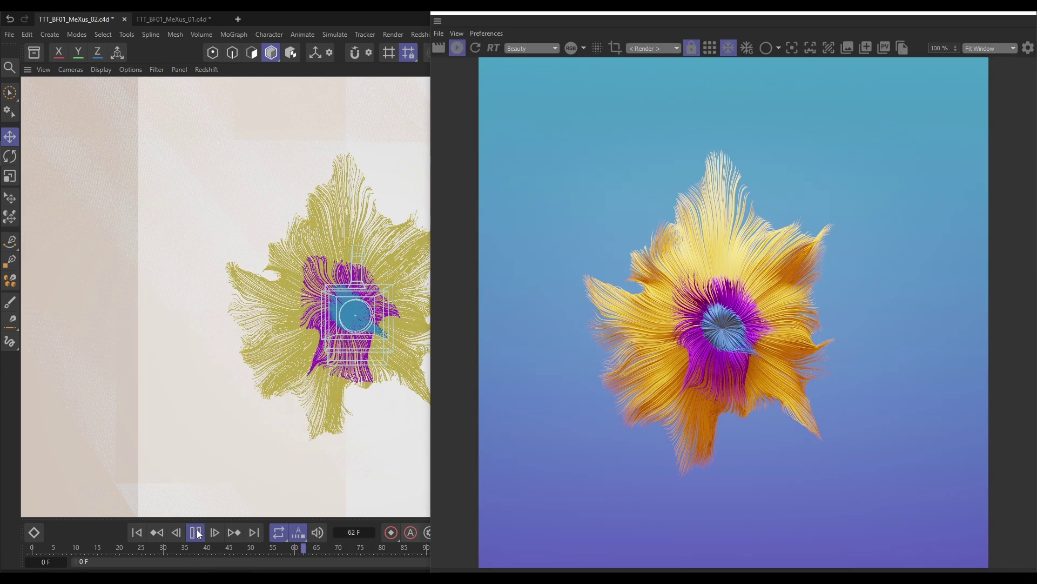
click(197, 533)
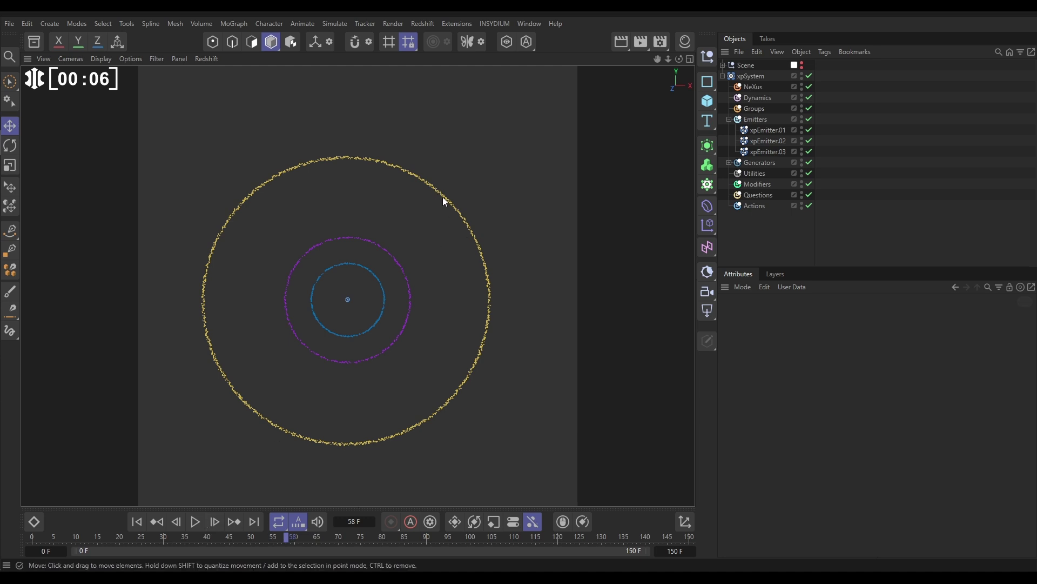
- Check Shot Count and Speed on the Emission tab of xpEmitter.01, .02 and .03
click(766, 130)
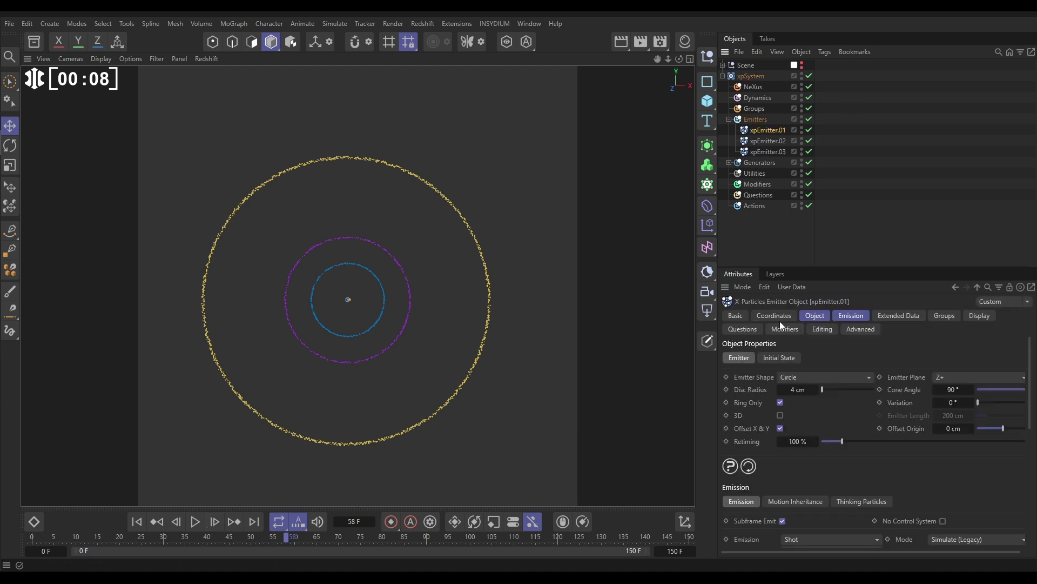
click(837, 317)
scroll(1016, 414, down, 3)
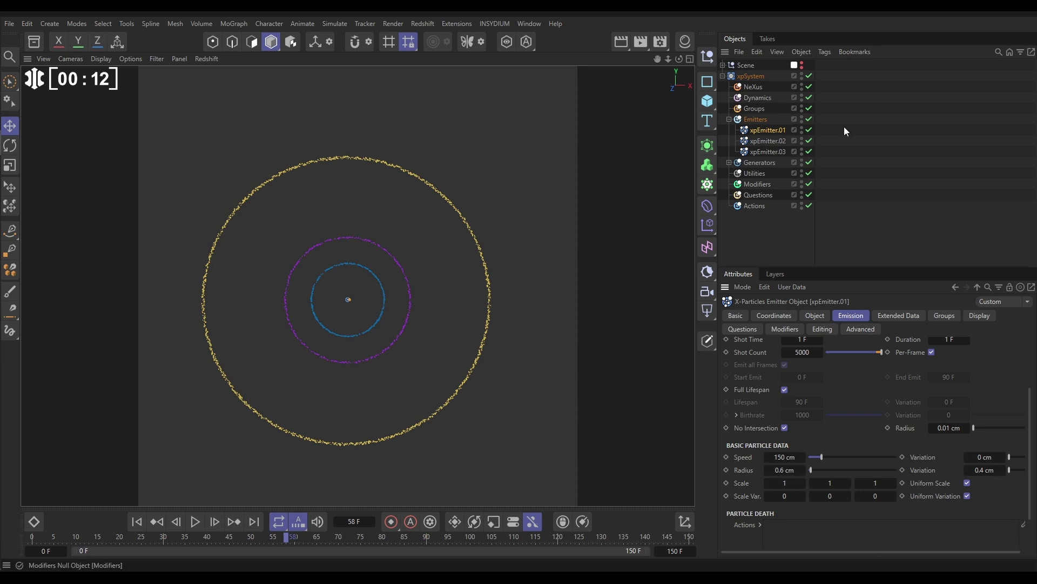
click(770, 141)
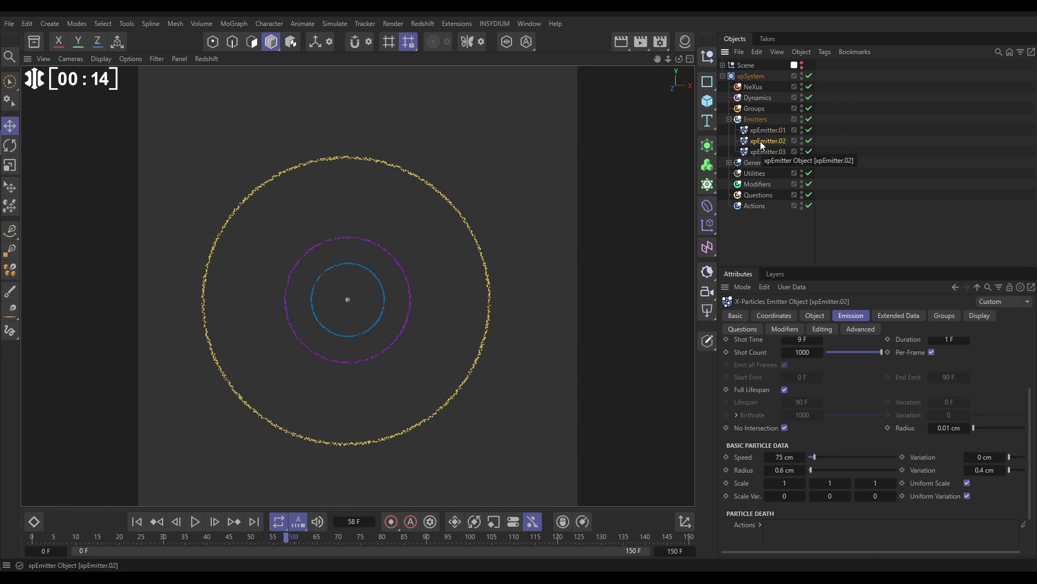
click(785, 457)
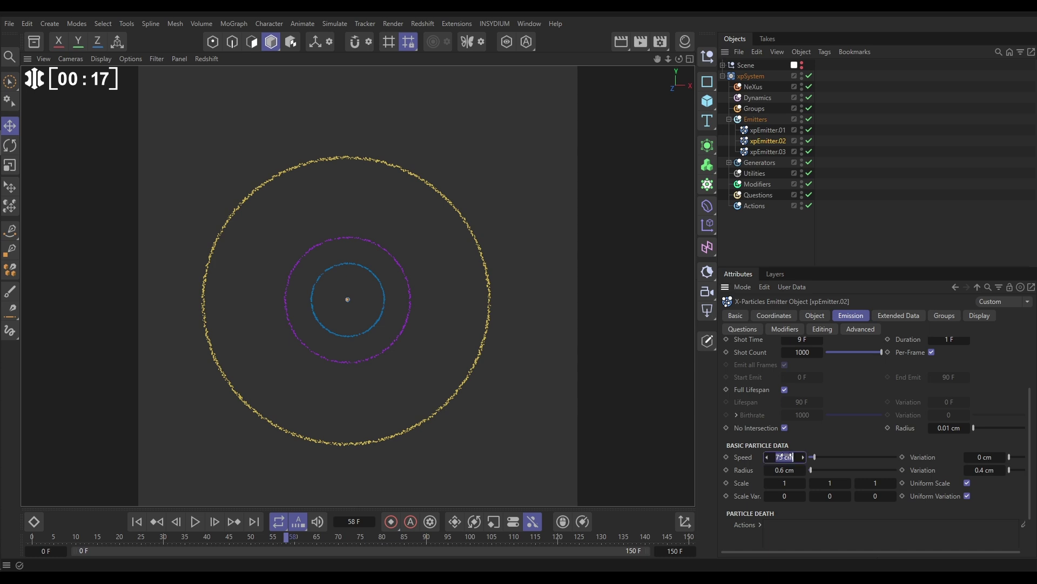
click(772, 153)
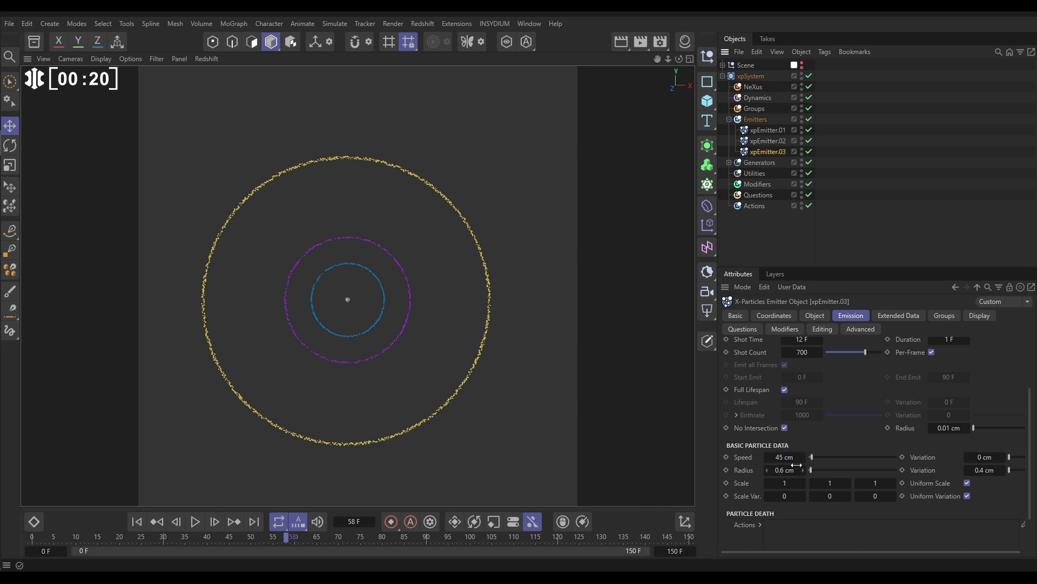
- Replay the simulation from the first frame to watch the rings expand
click(136, 521)
click(195, 521)
click(195, 521)
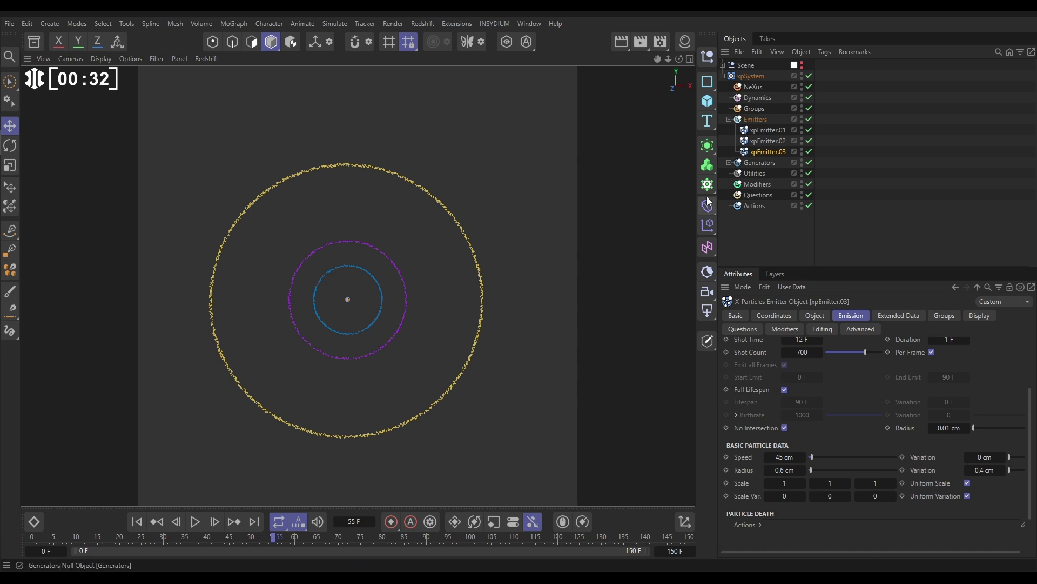
- Set nxPush's Distance Mode to Particle Radius and its Strength to 100%
click(756, 87)
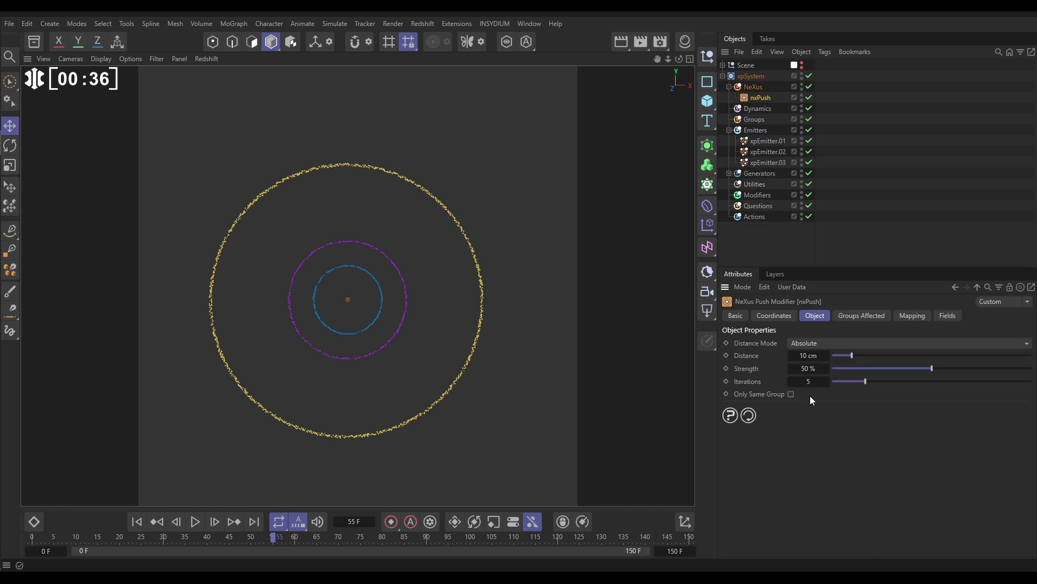
click(811, 344)
click(810, 367)
drag(931, 369, 1033, 371)
- Play the simulation to test the push, then rewind to frame 0
click(137, 521)
click(196, 521)
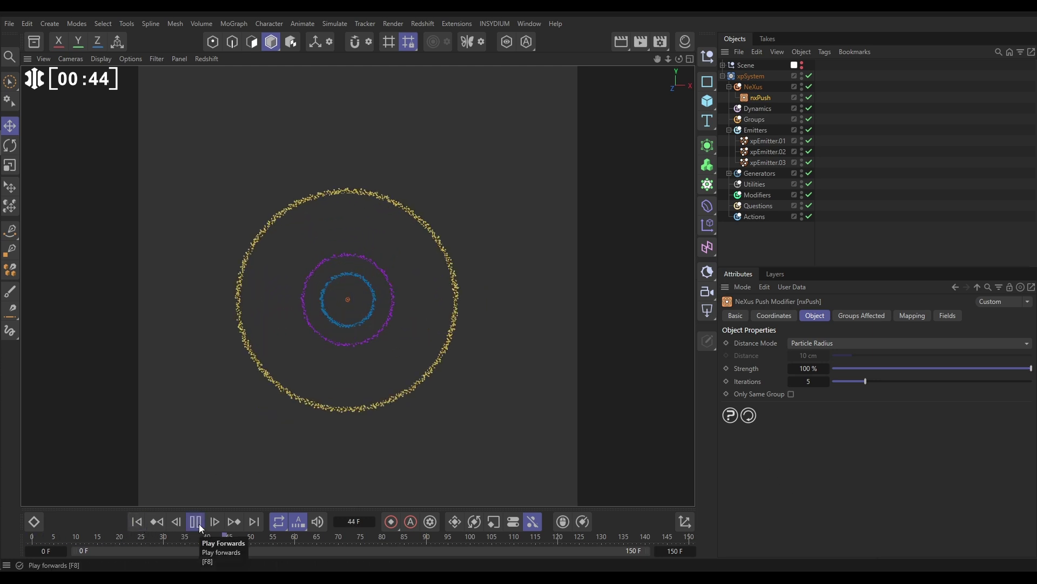
click(198, 523)
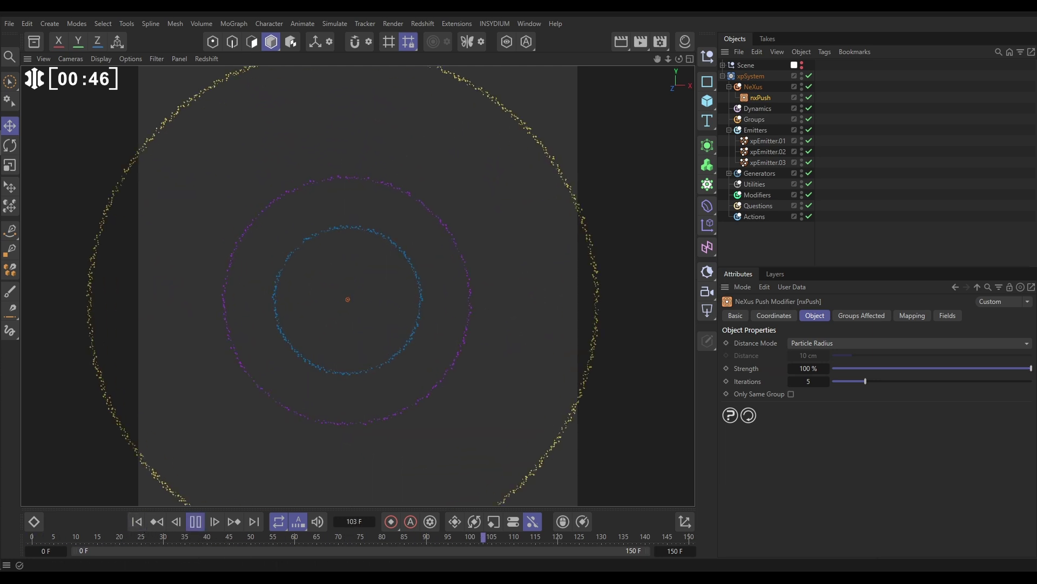
click(195, 522)
click(136, 522)
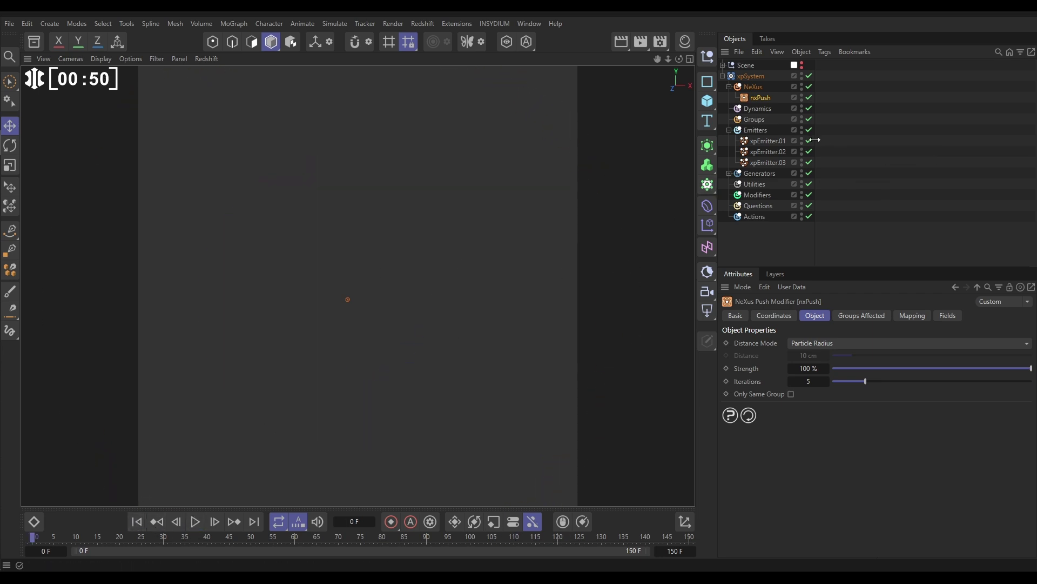
- Add an nxSpeed modifier to NeXus and place it below nxPush
click(754, 87)
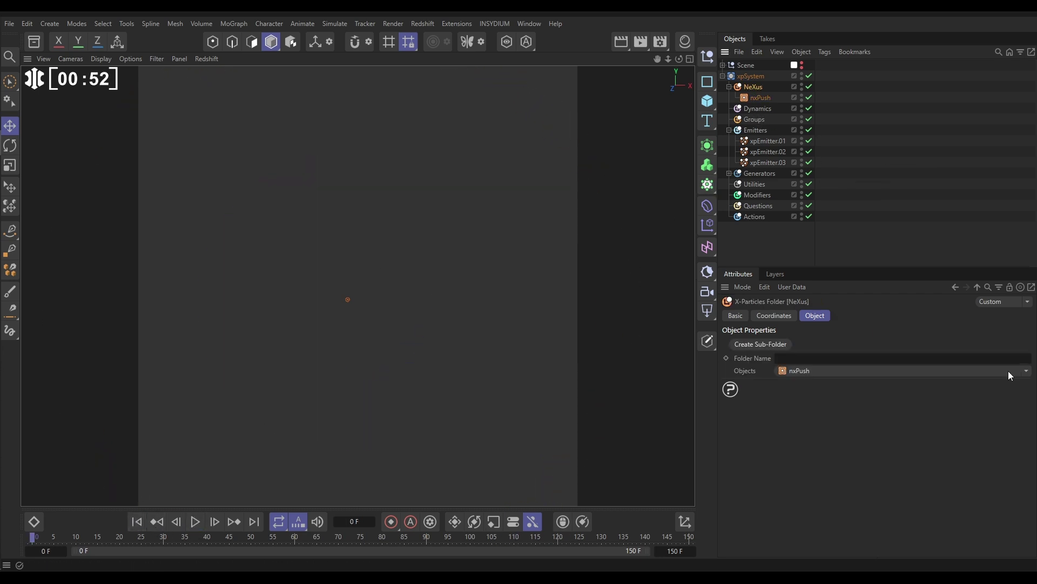
click(1025, 371)
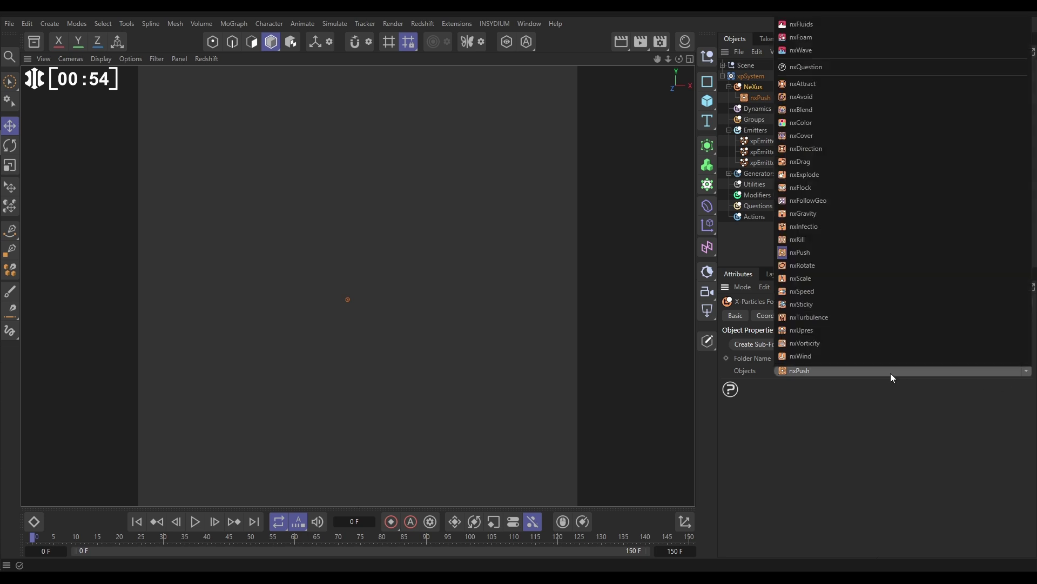
click(801, 293)
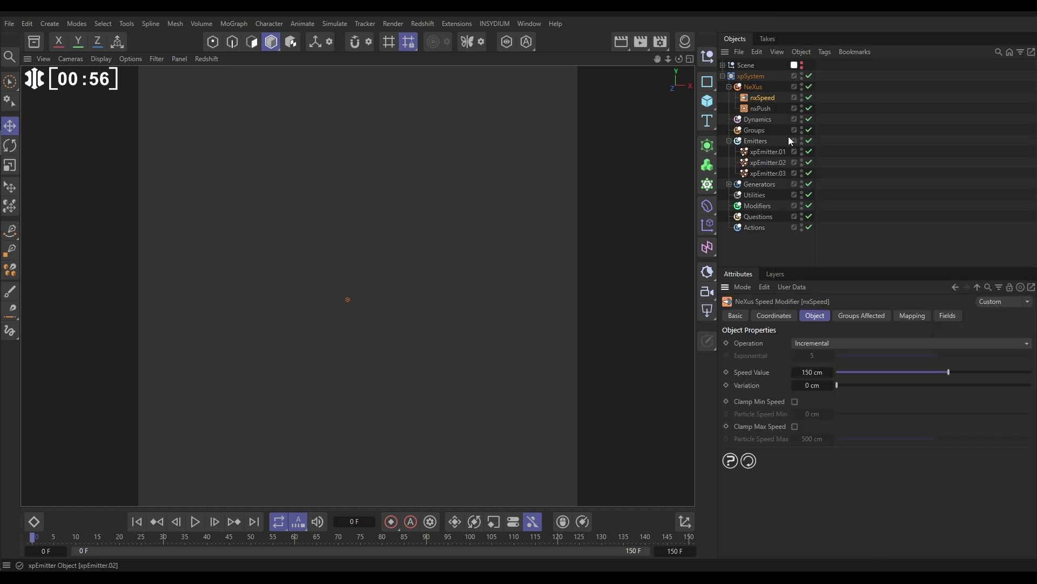
drag(755, 108, 760, 95)
click(762, 109)
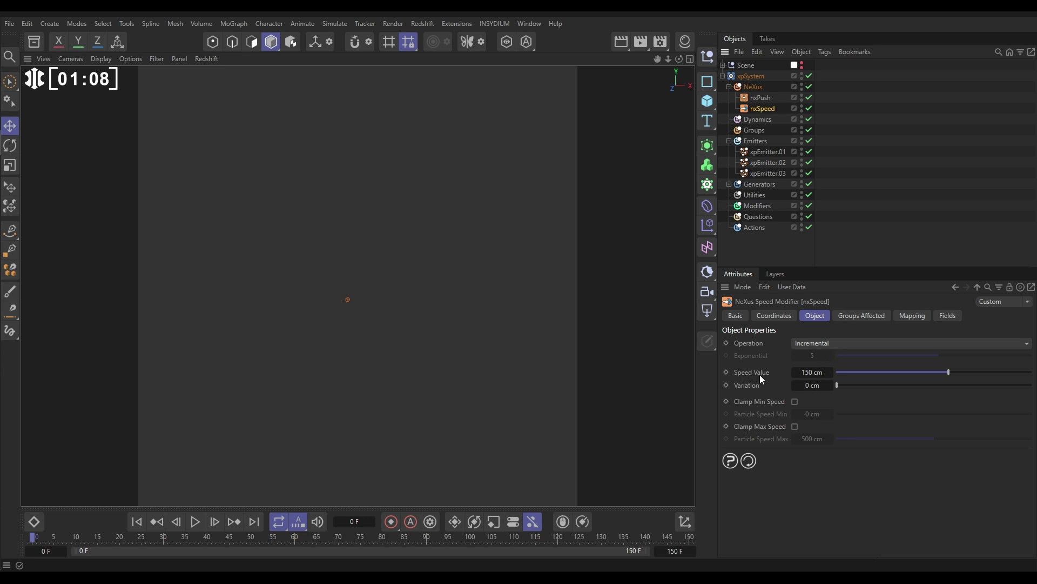
- Set nxSpeed's Speed Value to -25 cm and play to test the slowdown
double_click(805, 373)
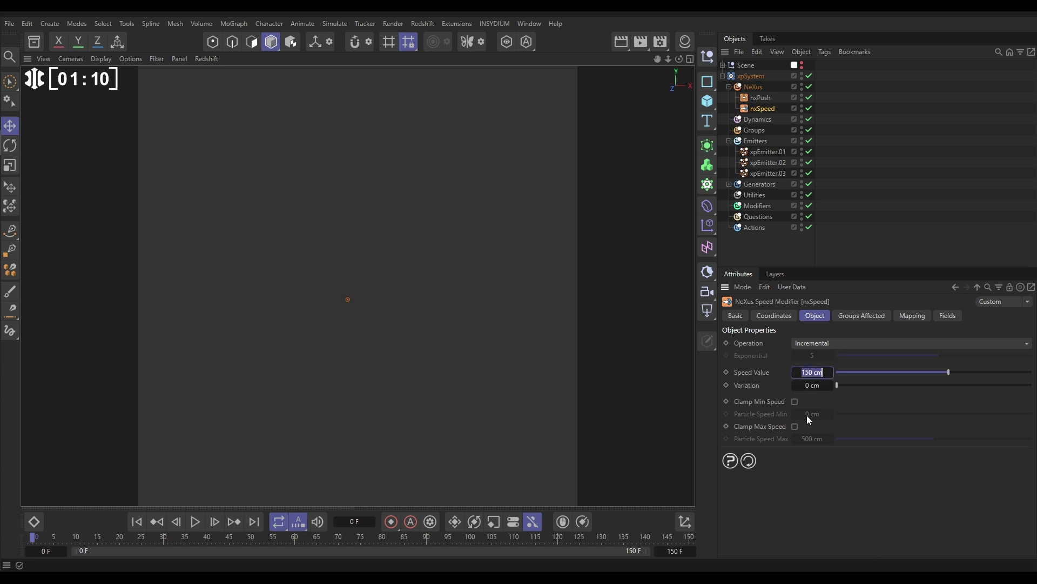
key(BackSpace)
text(-25)
key(Return)
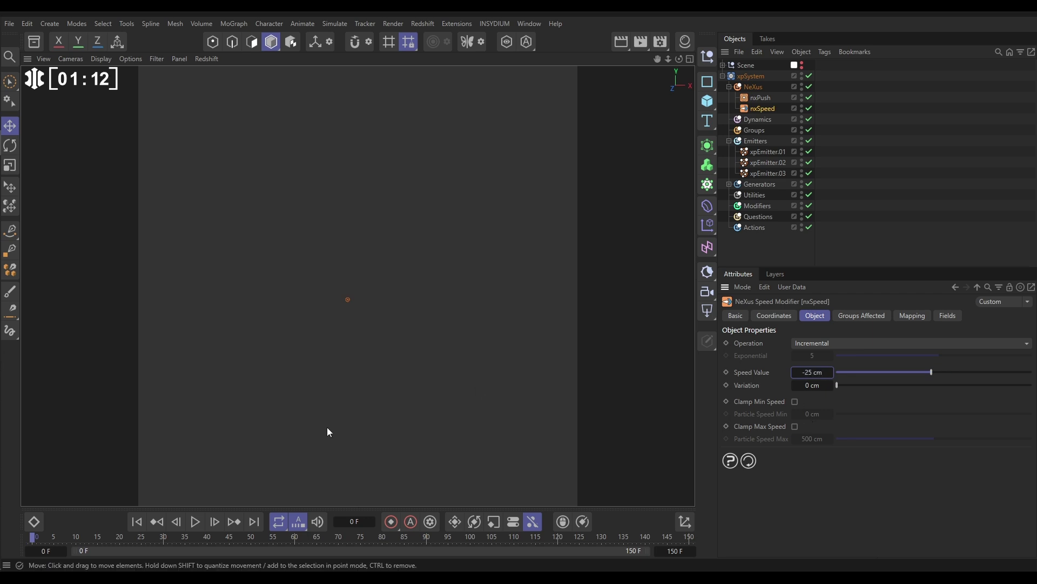
click(197, 522)
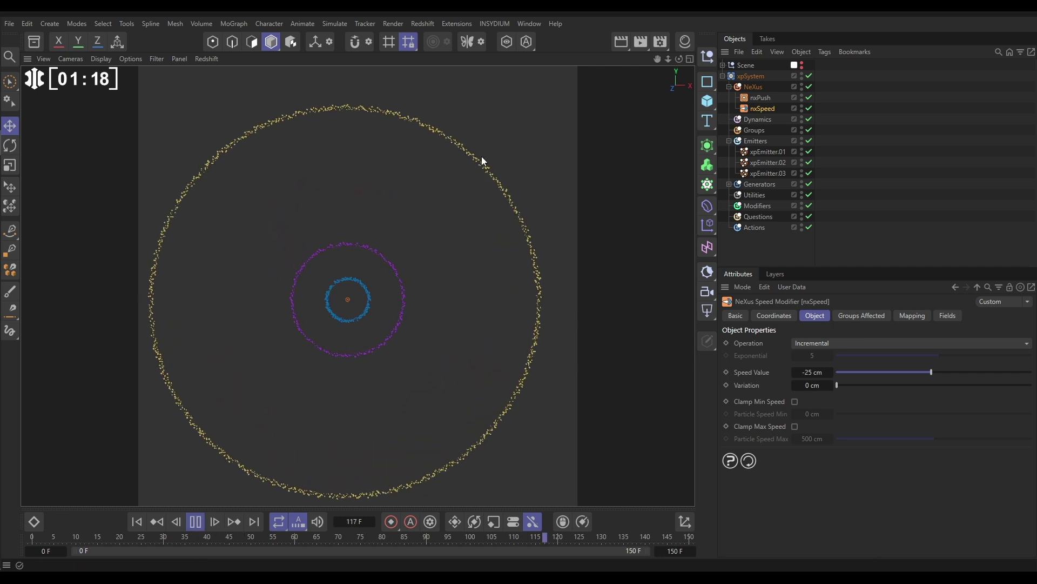
click(195, 521)
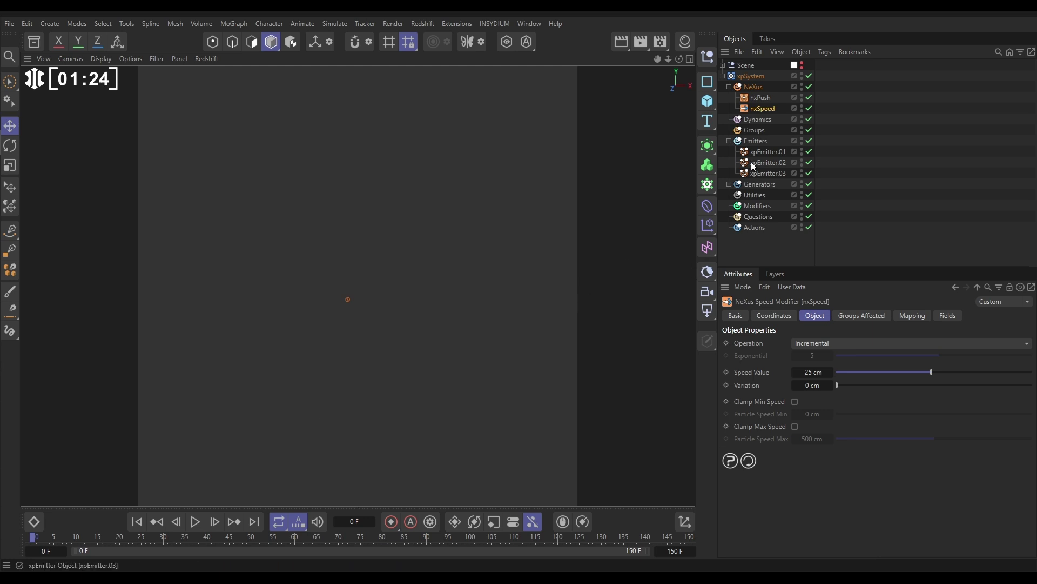
- Add an nxTurbulence modifier to NeXus using Curl noise
click(752, 86)
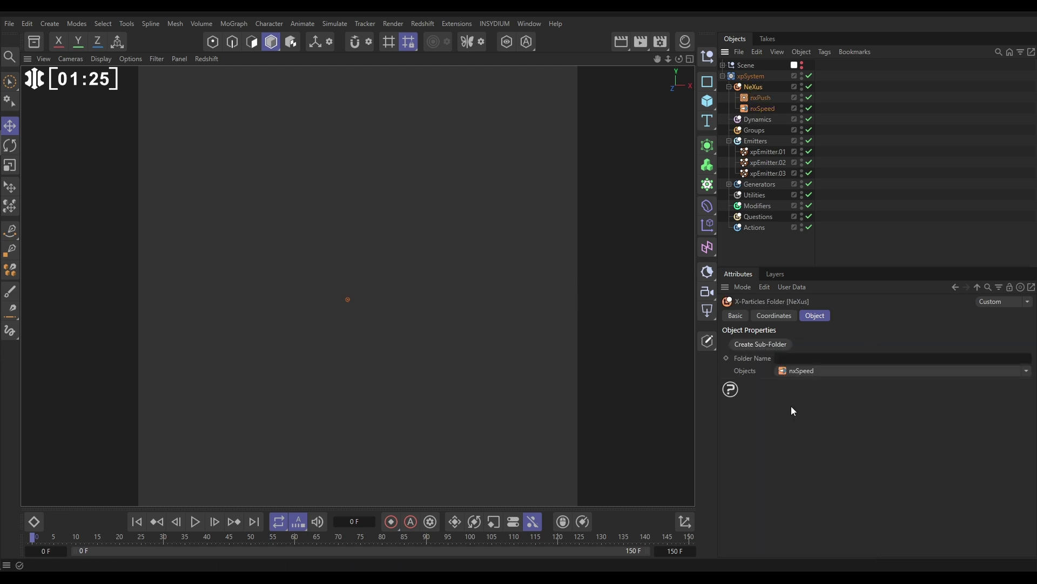
click(1026, 371)
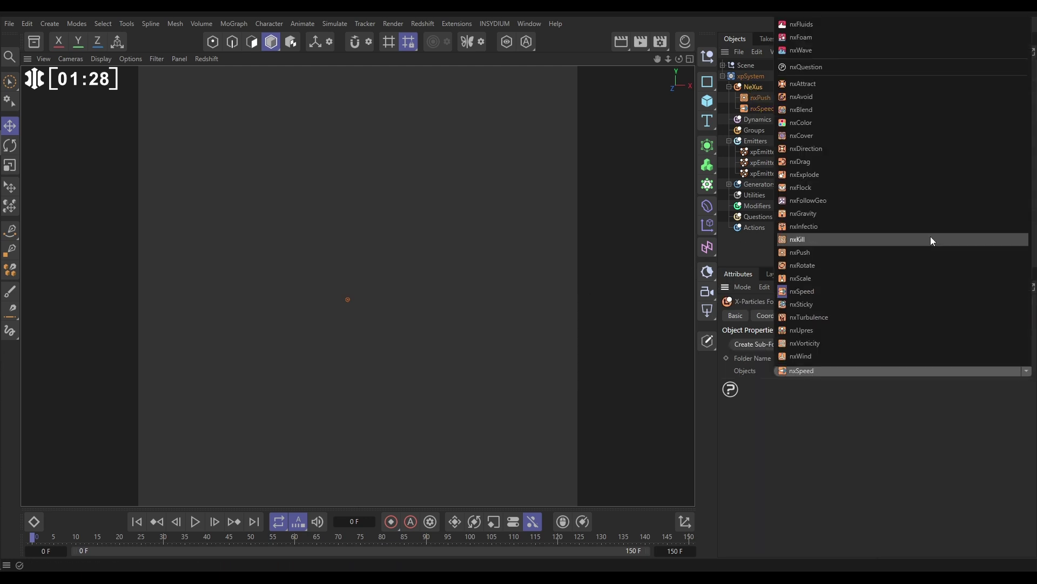
click(852, 318)
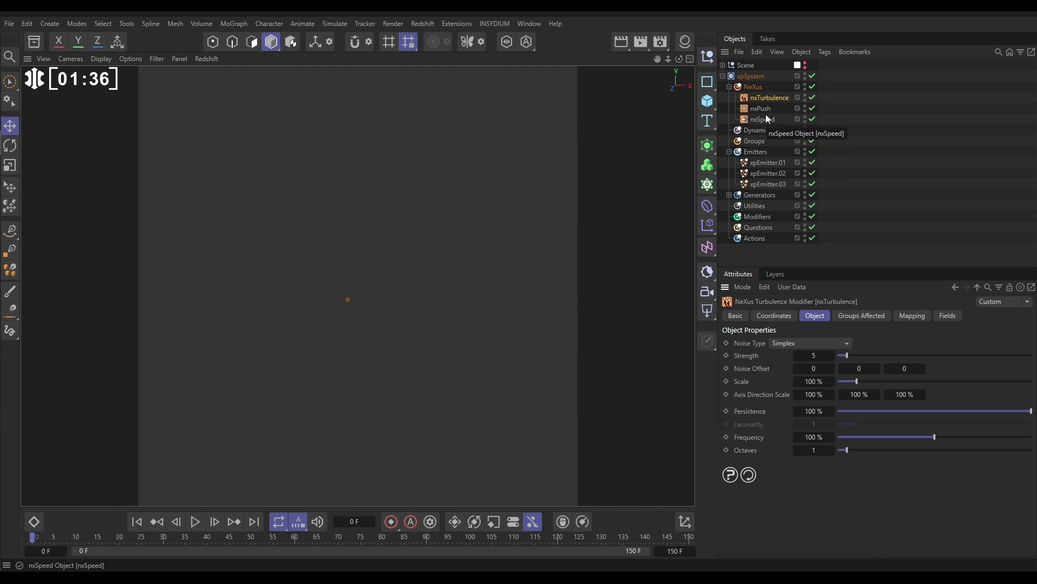
click(800, 346)
click(792, 367)
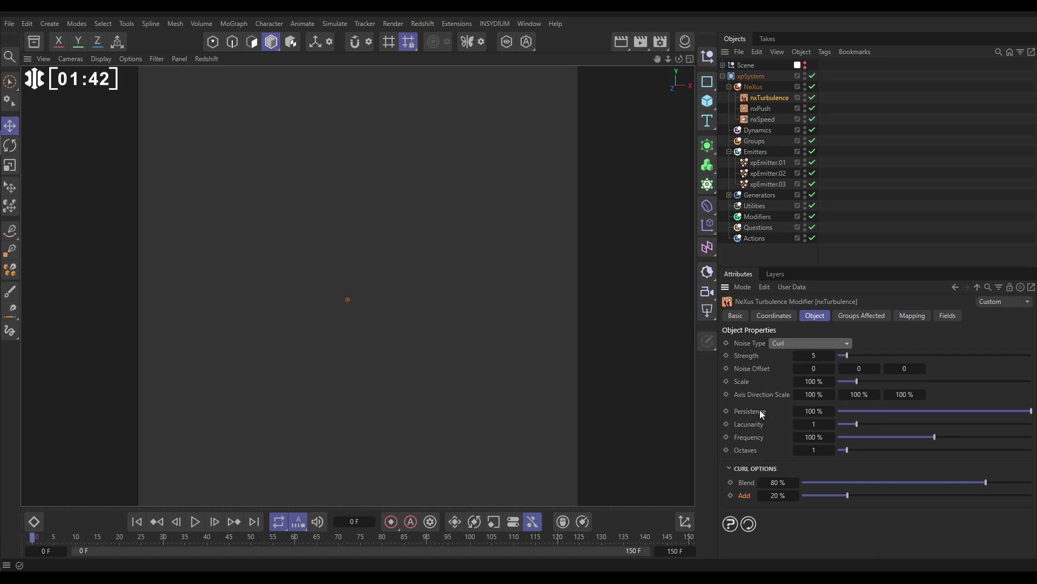
- Set the curl noise Scale to 200%, Octaves to 4 and Persistence to 31%
click(826, 381)
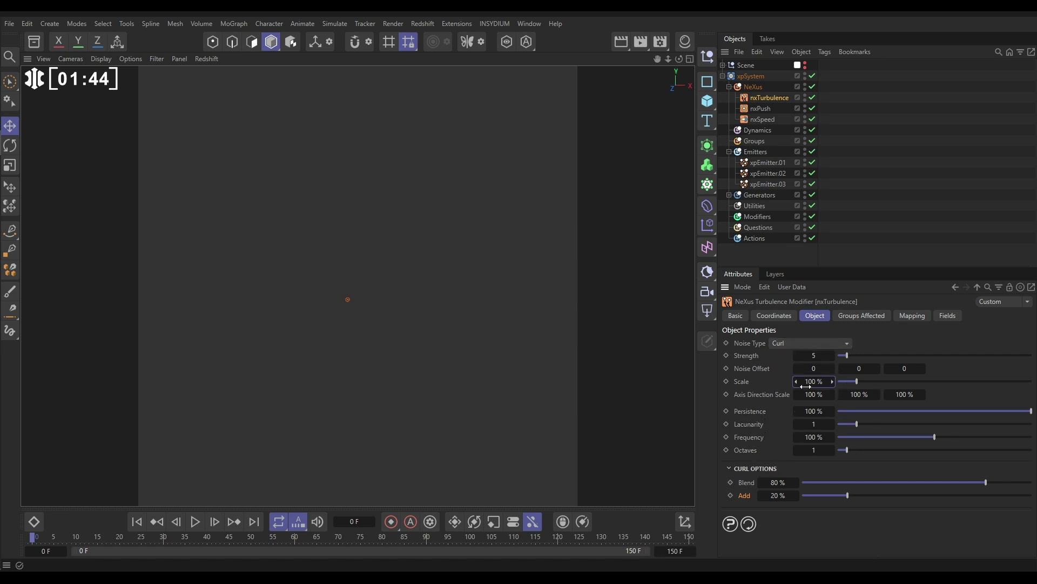
text(200)
key(Return)
click(820, 451)
text(4)
key(Return)
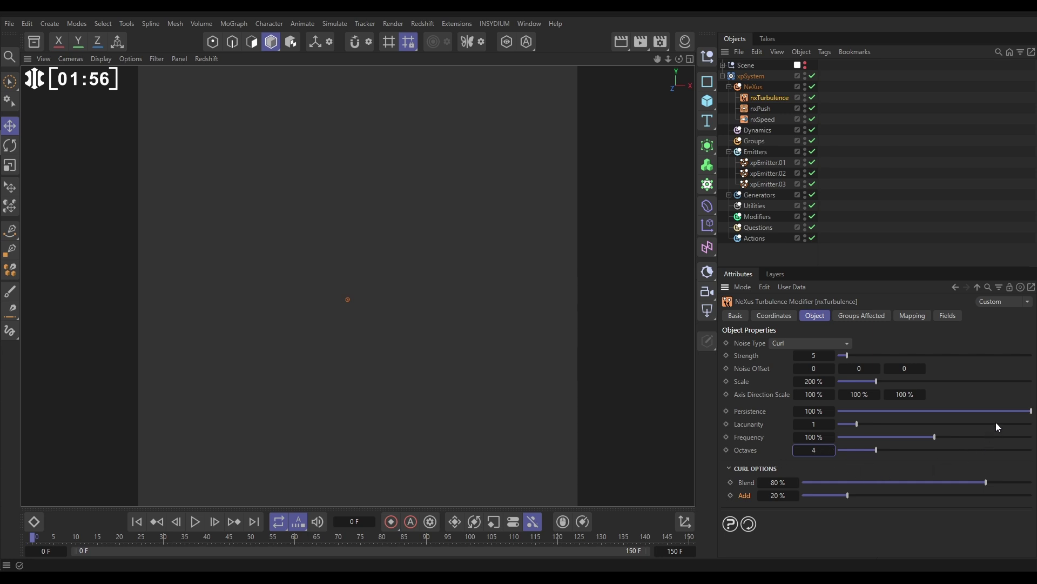
drag(1030, 411, 899, 416)
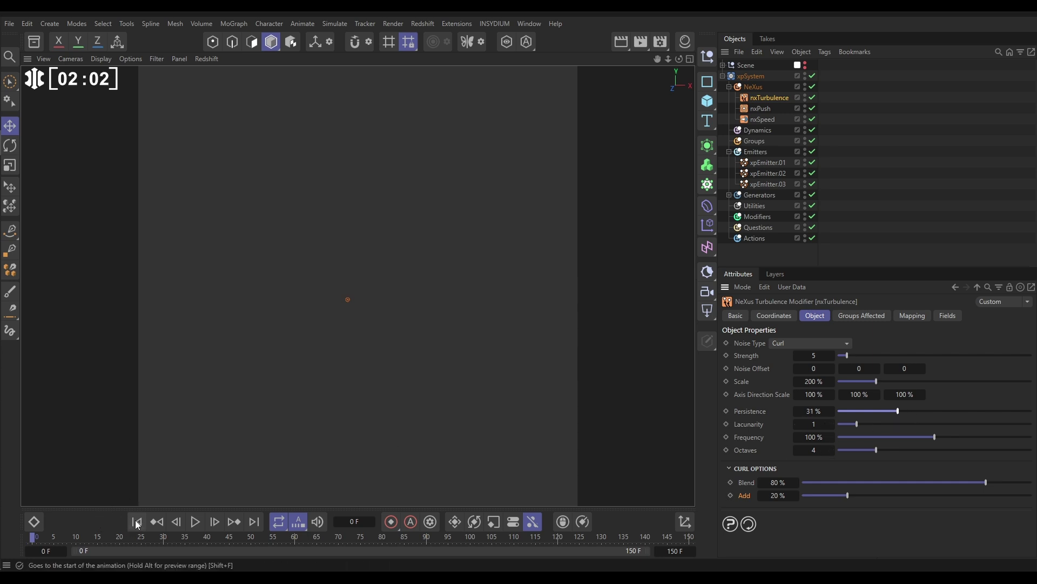
- Test the turbulence with curl Add at 0% and Blend at 100%, replaying from the start
click(196, 522)
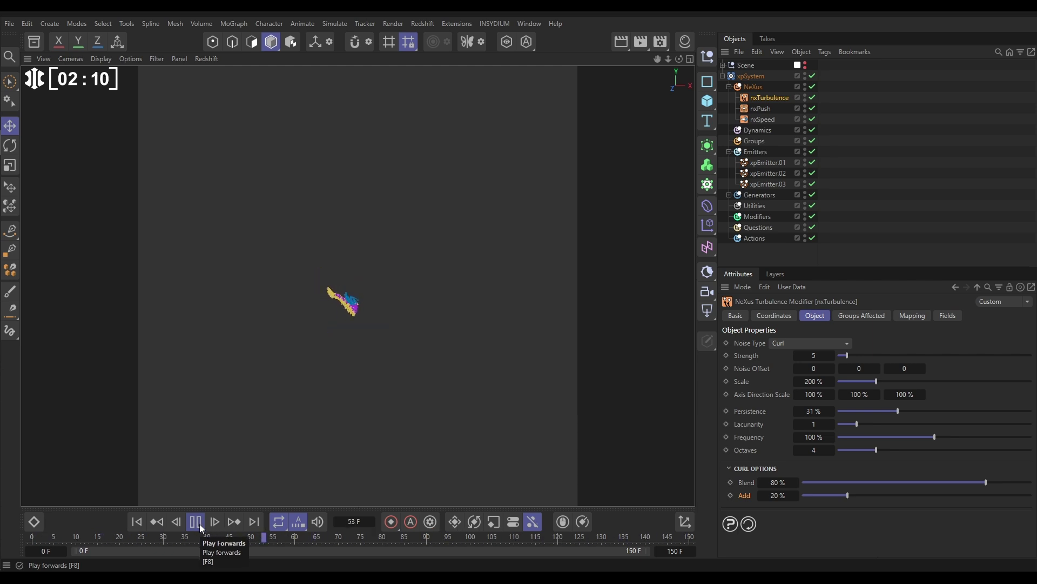
click(200, 526)
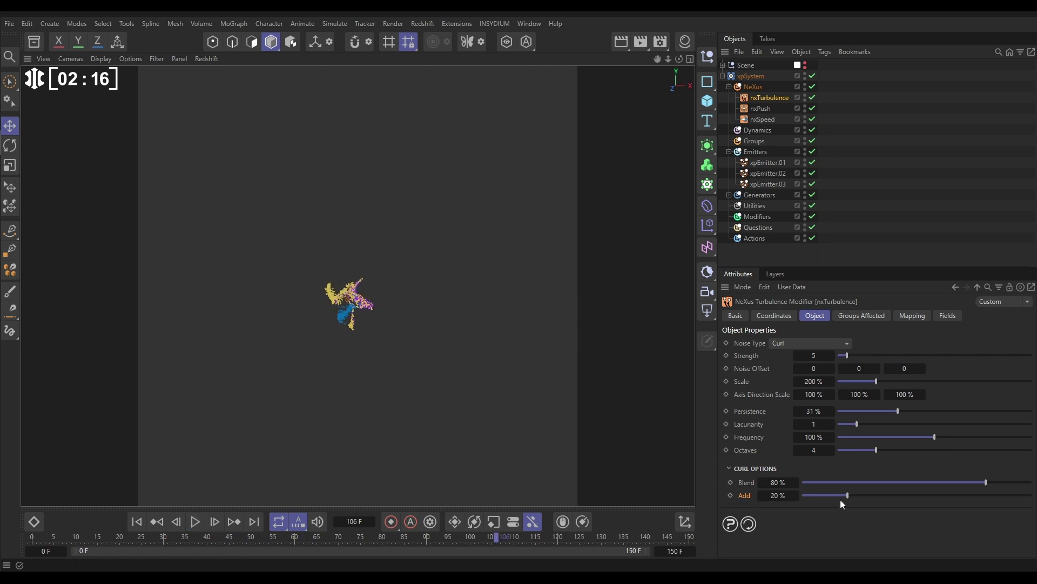
drag(842, 498, 790, 497)
drag(986, 484, 1033, 483)
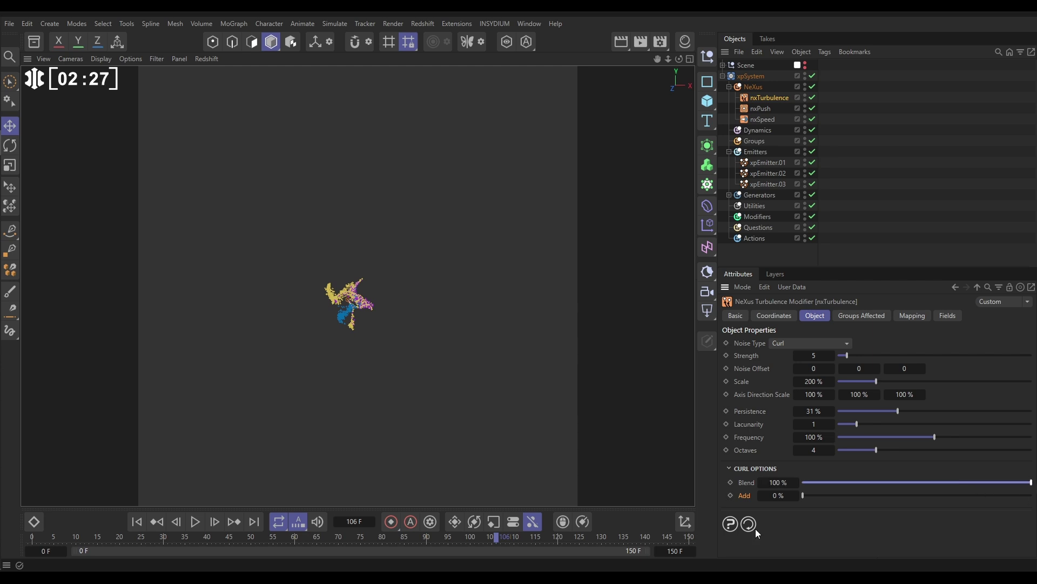
click(138, 521)
click(195, 521)
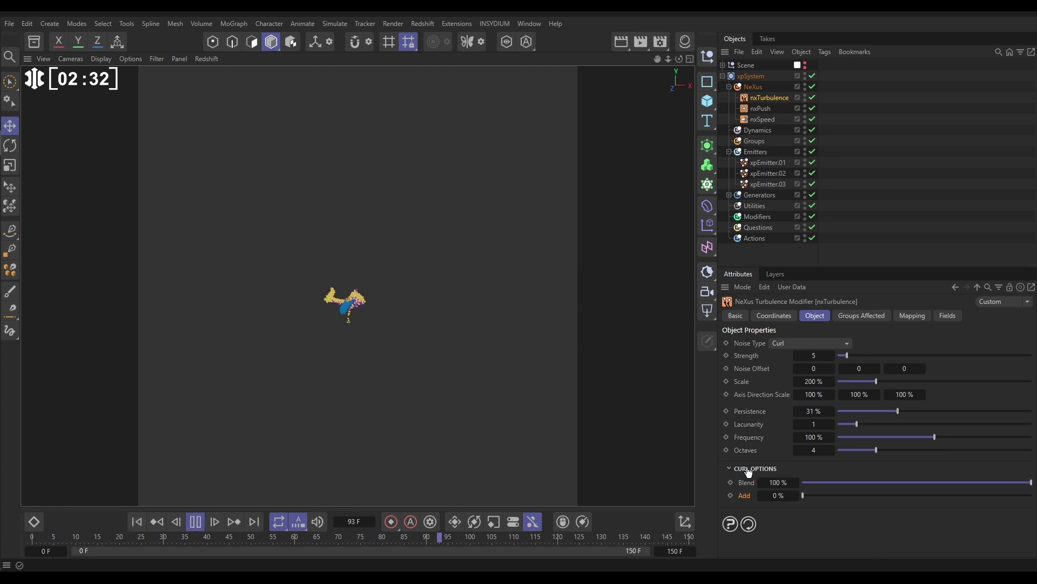
- Try curl Blend at 0%, then 80%, and settle back on 0%
drag(935, 483, 800, 484)
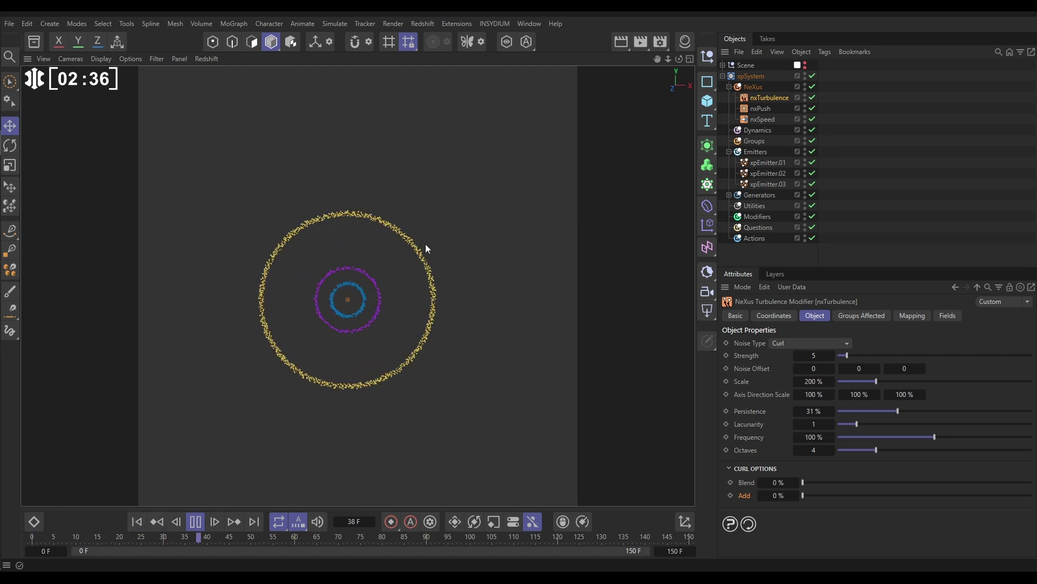
key(F8)
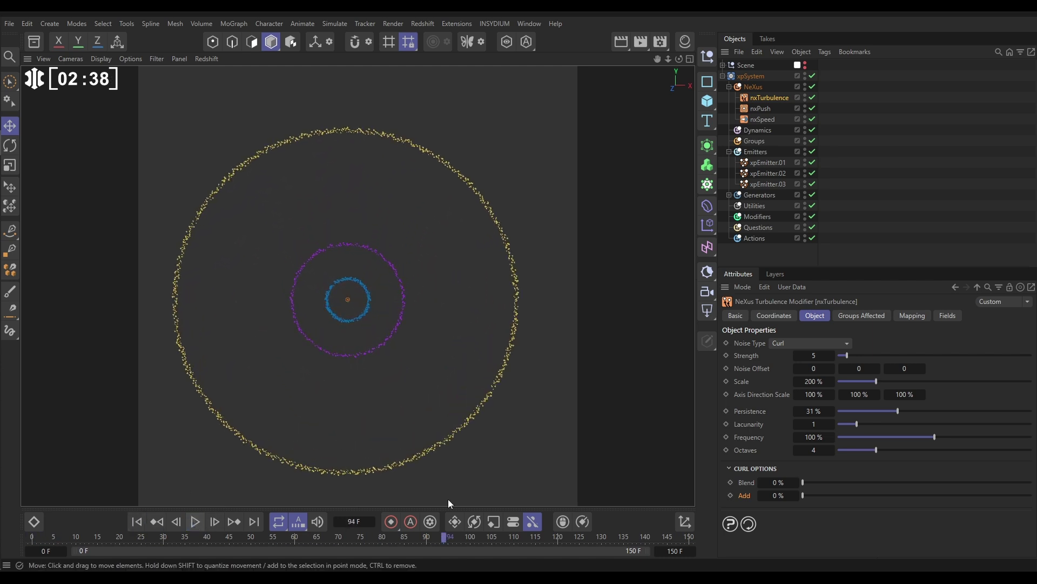
click(770, 482)
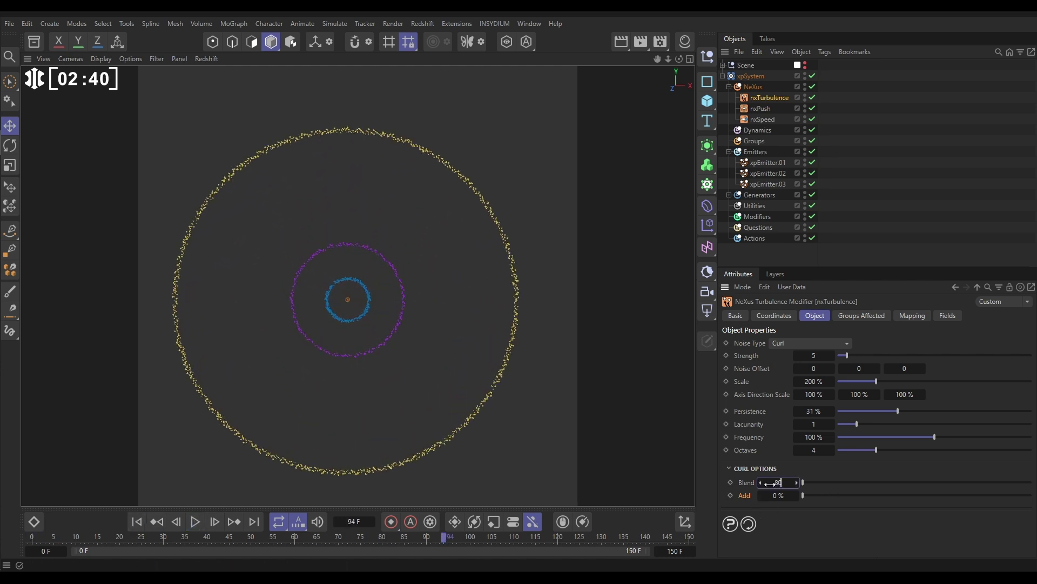
text(80)
key(Return)
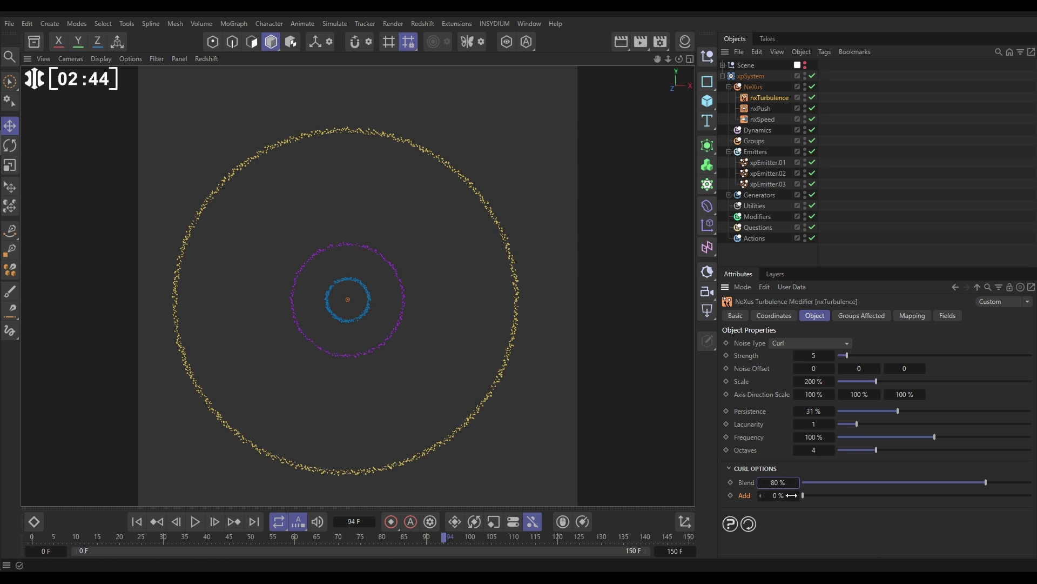
drag(943, 487, 1033, 496)
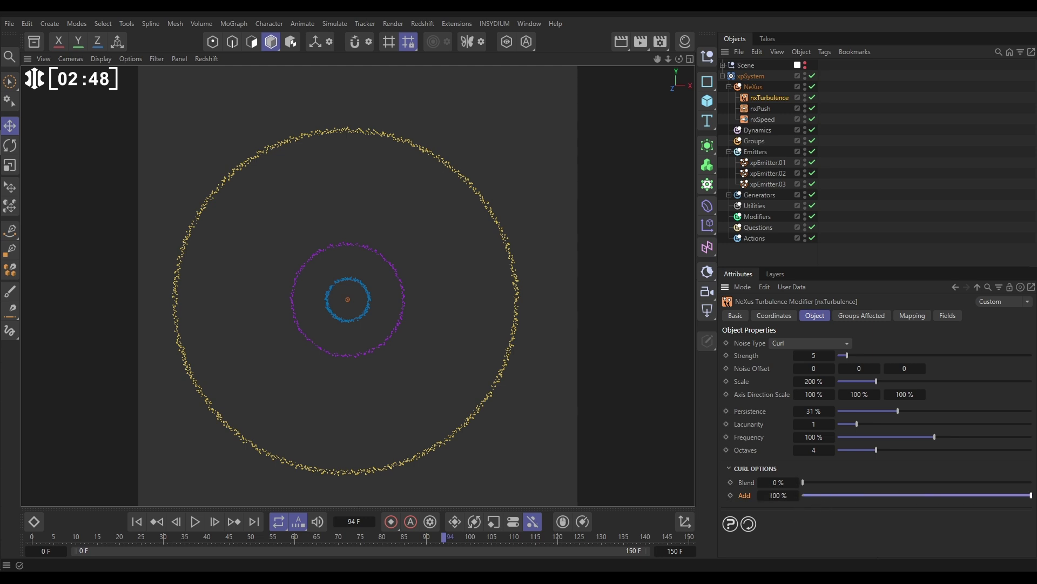
- Lower curl Add to about 2.5% and replay the simulation from frame 0
click(137, 522)
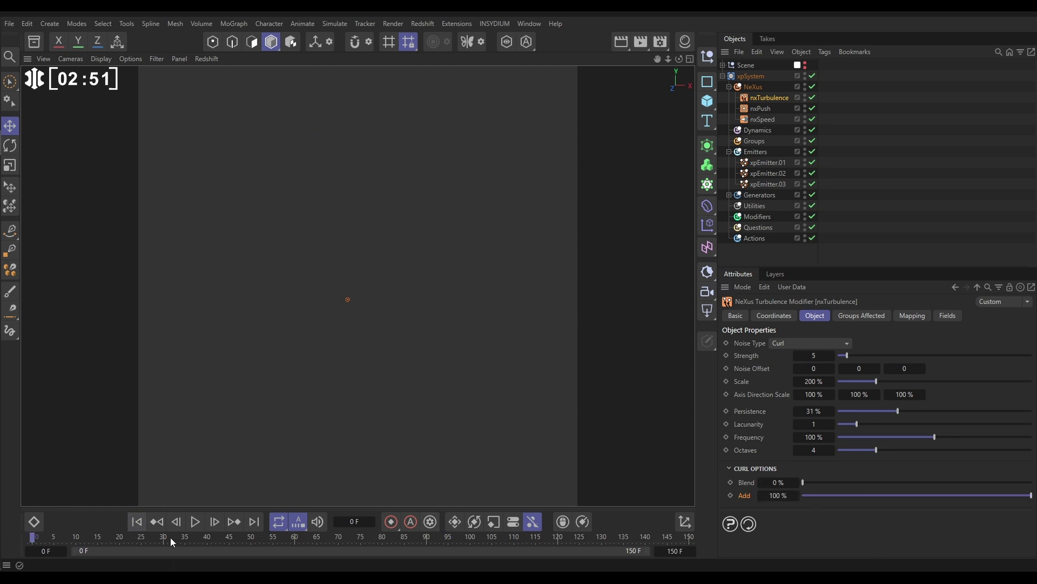
click(196, 523)
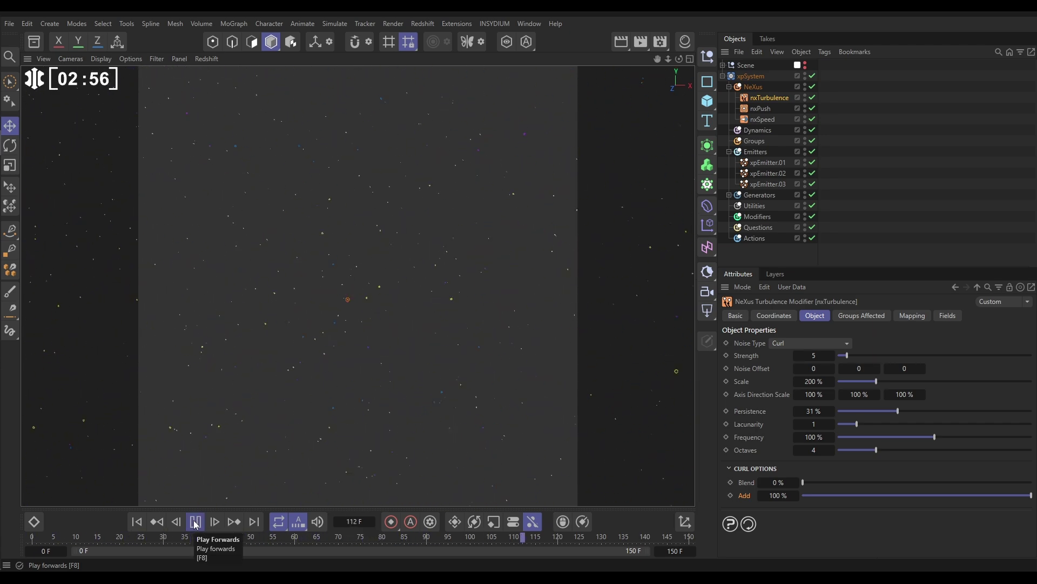
click(195, 522)
click(830, 495)
drag(830, 495, 808, 501)
click(136, 521)
click(206, 523)
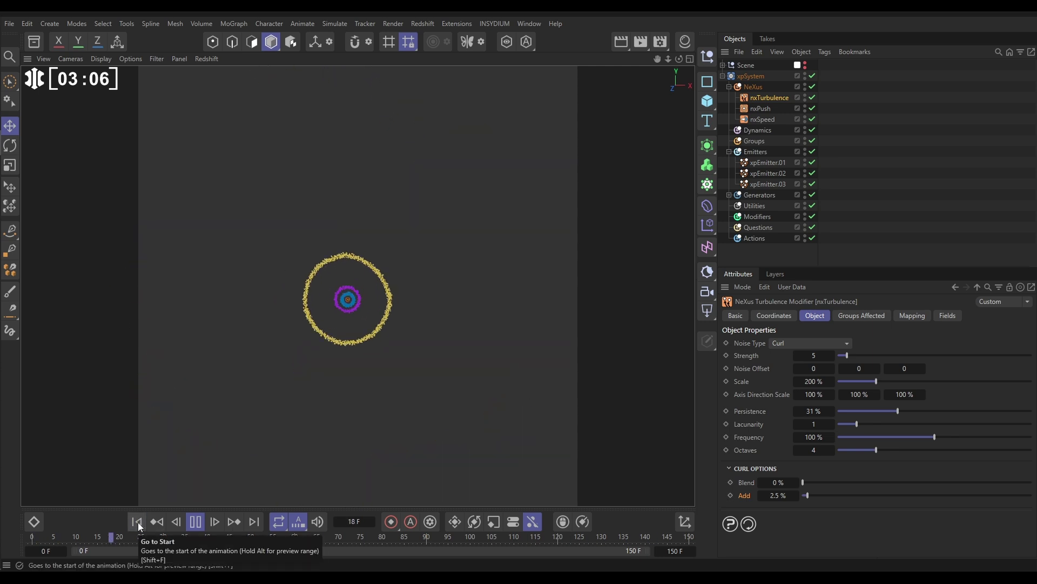
- Stop playback and reset curl Blend to its 80% default and Add to 20%
click(197, 521)
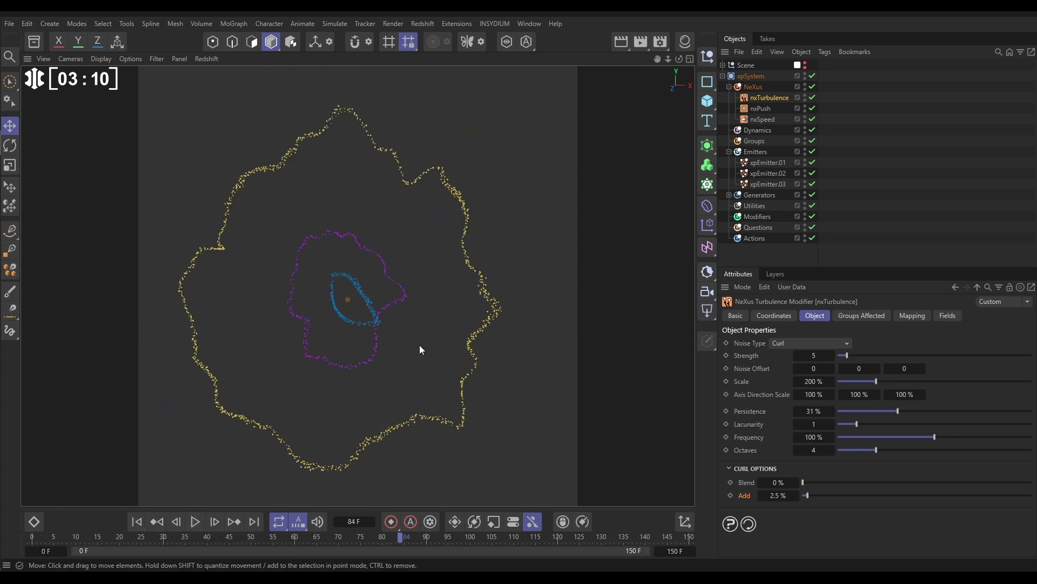
right_click(750, 482)
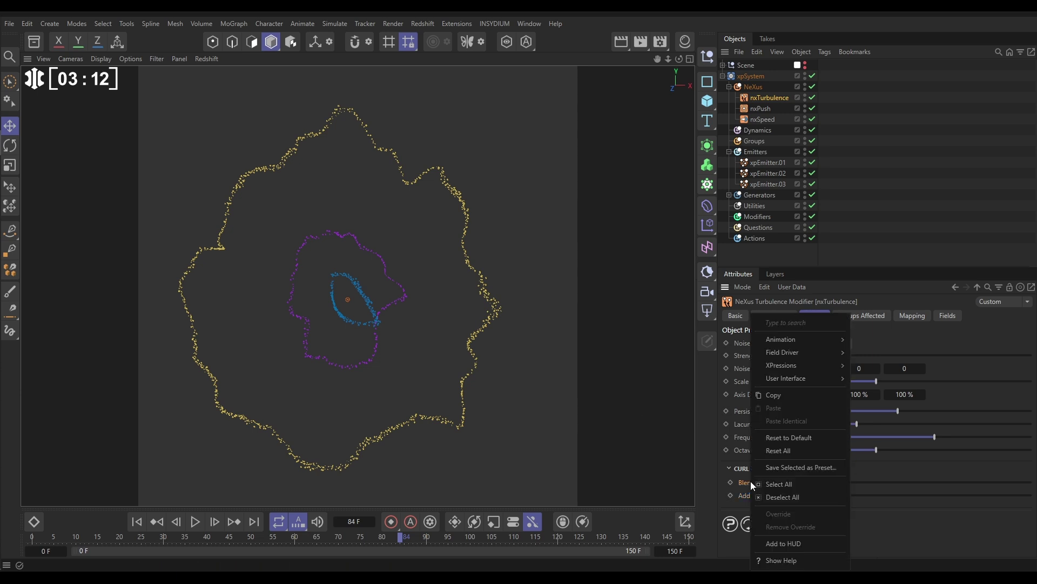
click(777, 450)
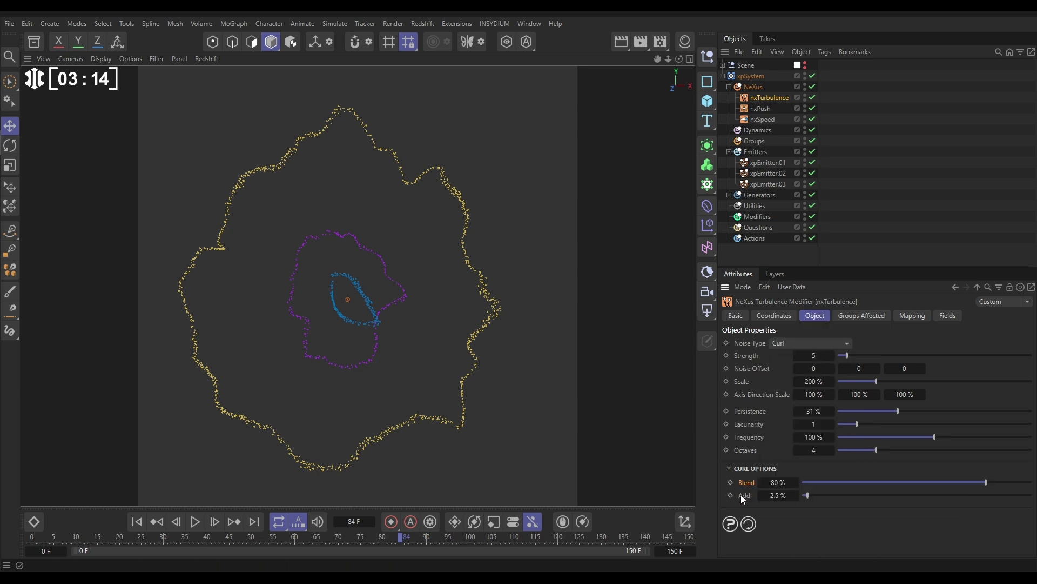
right_click(740, 495)
click(780, 449)
- Add an Age mapping layer driving Curl Blend with Range Max 90 F, and adjust its curve
click(913, 315)
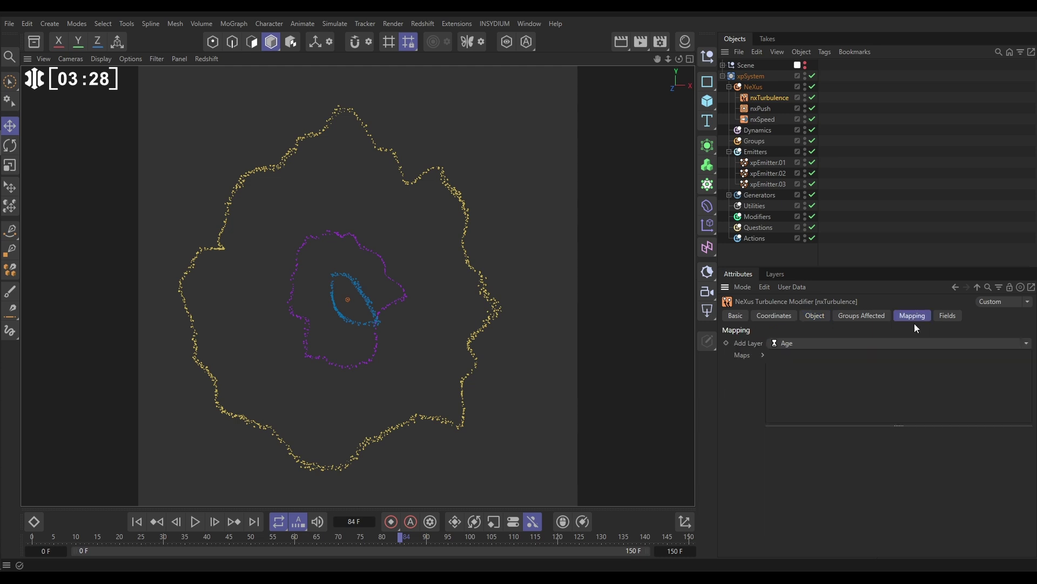
click(805, 343)
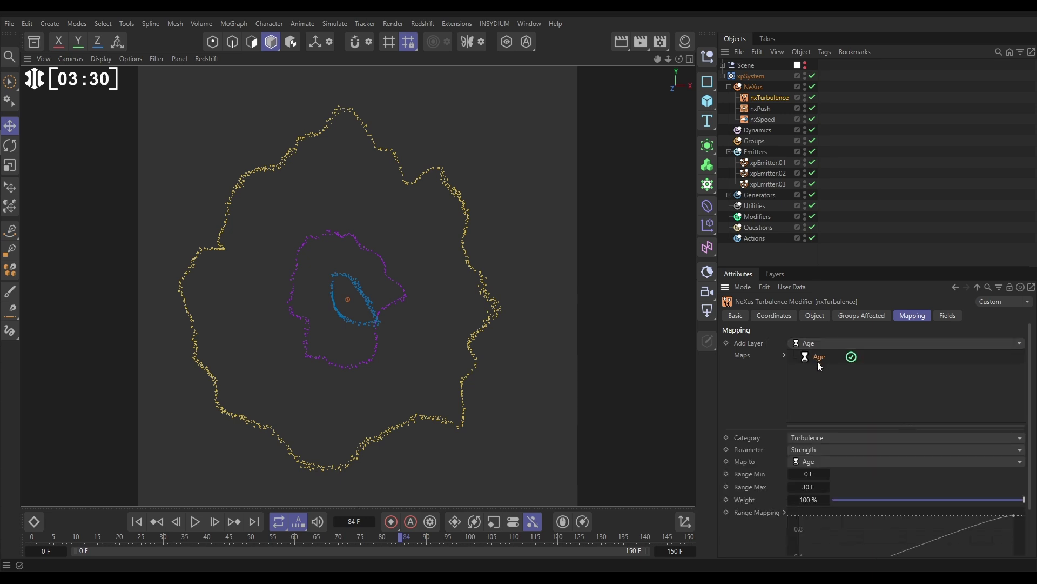
click(805, 435)
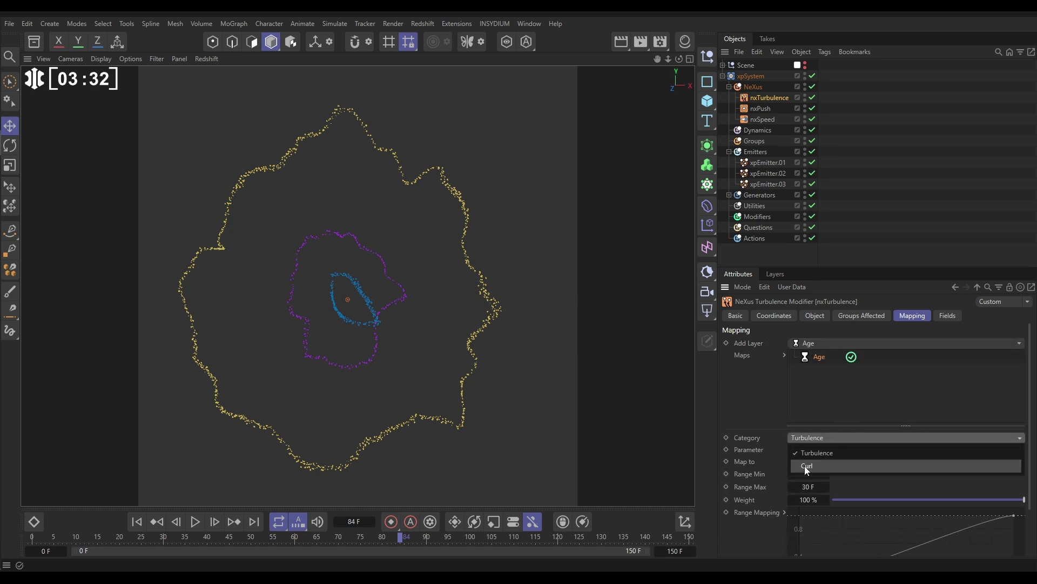
click(805, 466)
click(797, 450)
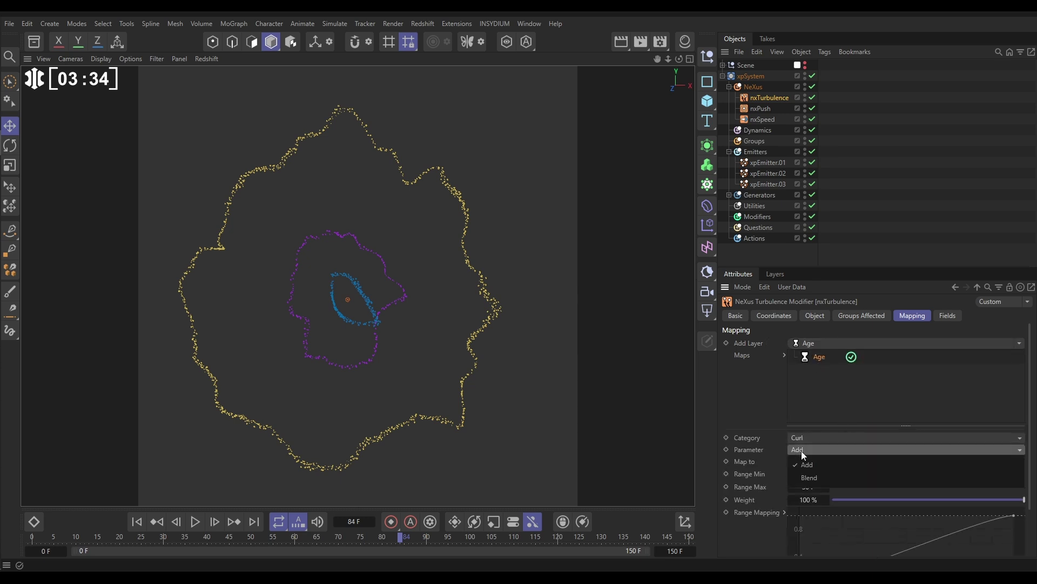
click(811, 478)
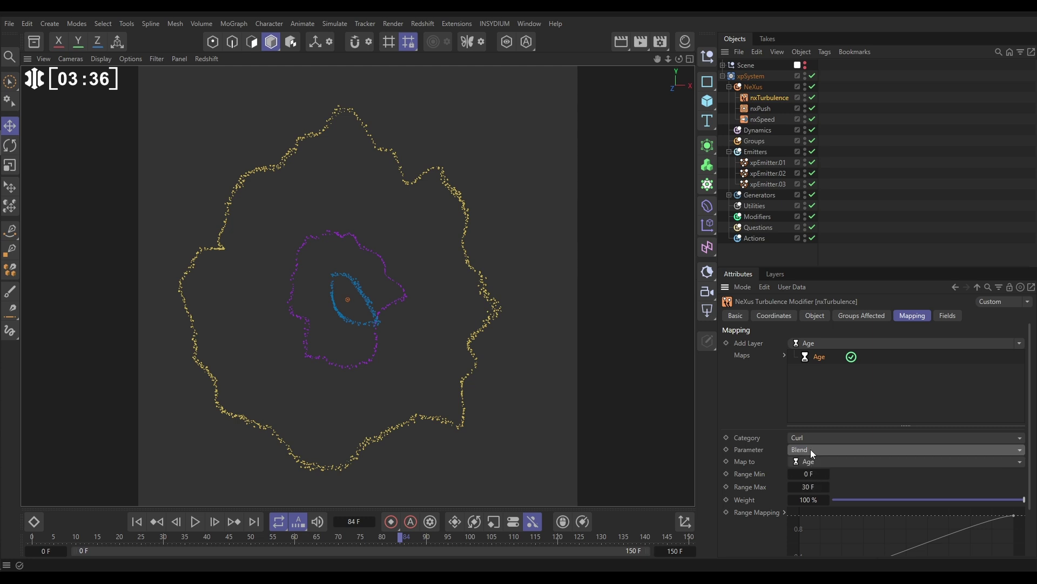
double_click(810, 486)
text(90)
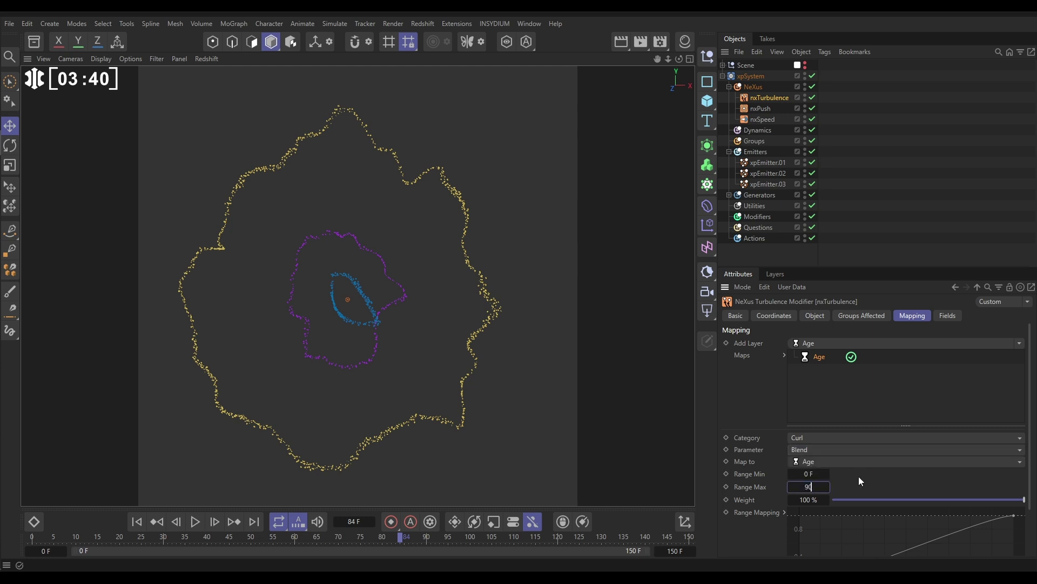
key(Return)
drag(1032, 421, 1032, 468)
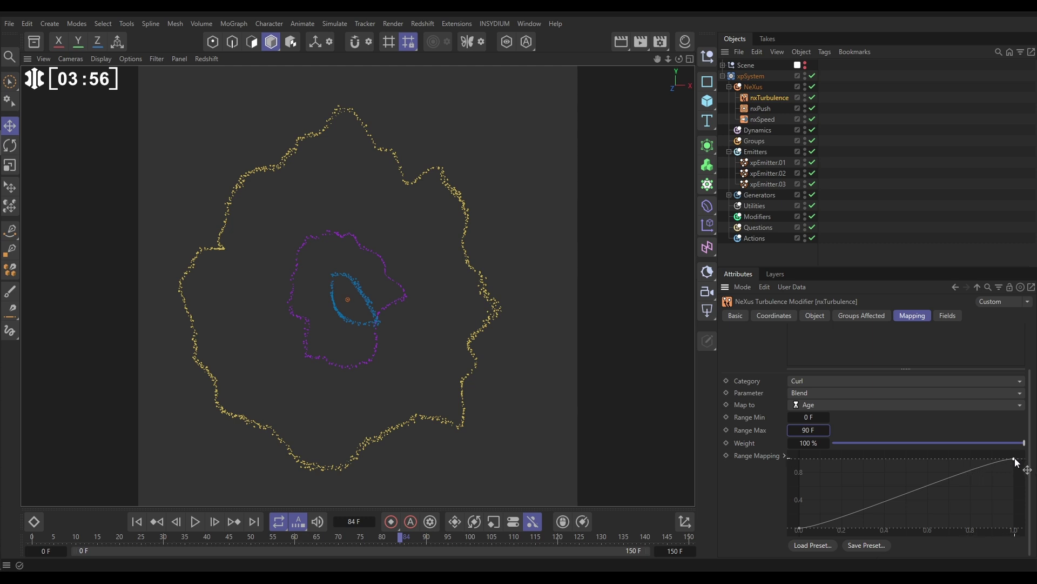
- Replay the simulation from frame 0 to review the age-mapped blend
click(136, 522)
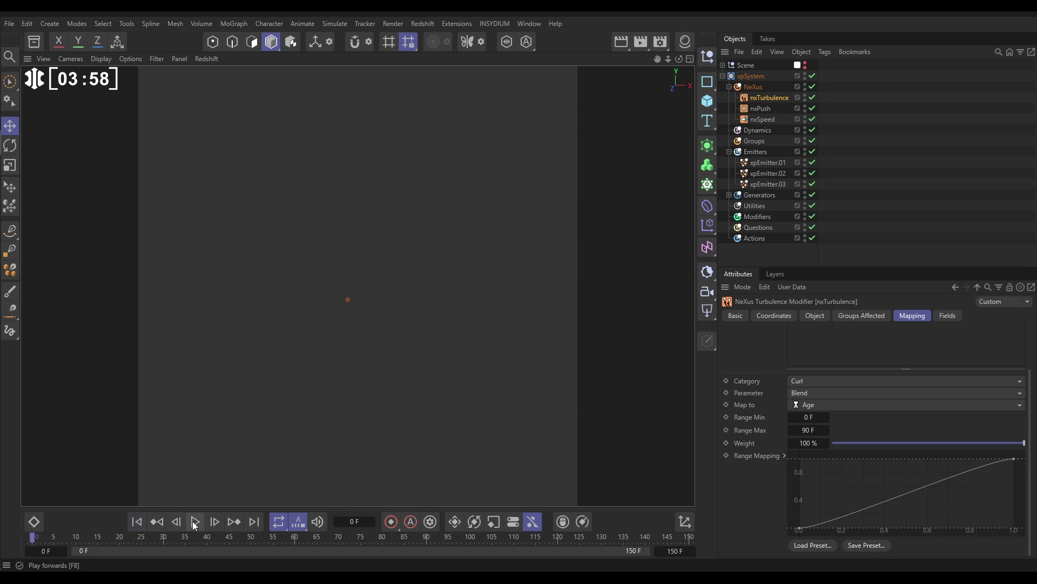
click(195, 522)
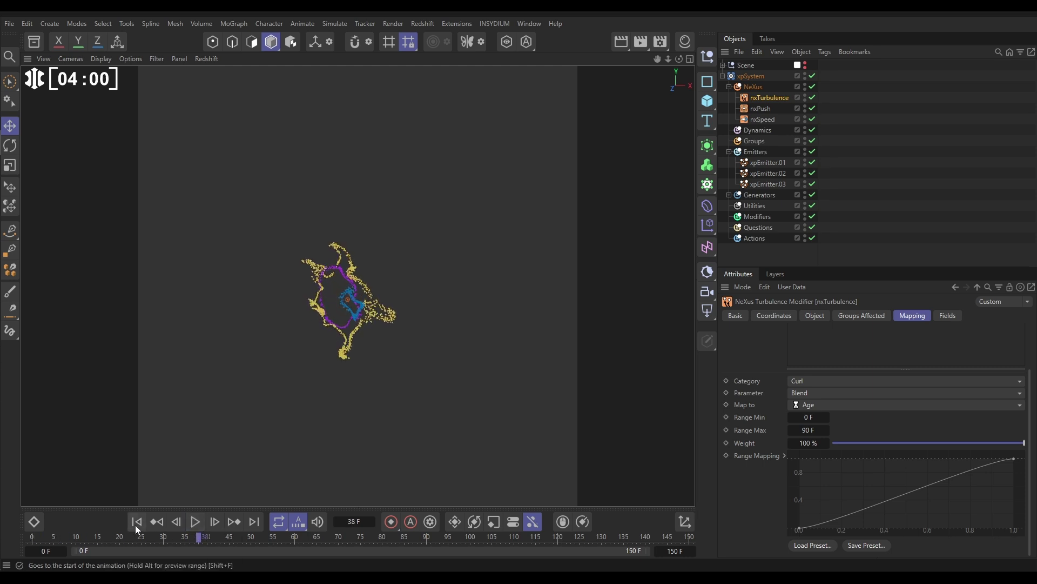
click(135, 523)
click(196, 523)
click(136, 520)
click(195, 522)
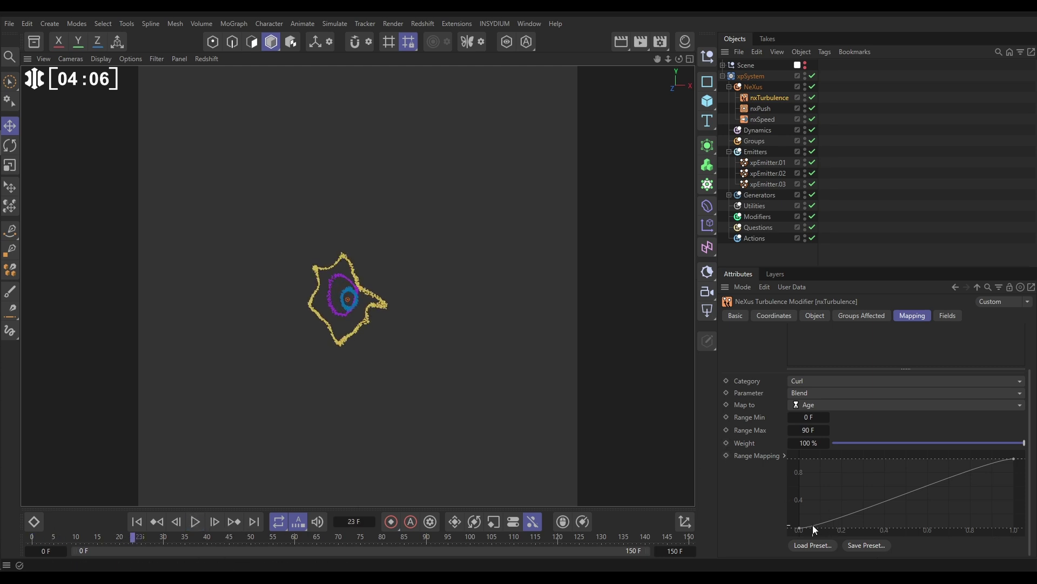
- Delay the Range Mapping curve's start to about 0.4 and replay to frame 88
drag(801, 529, 896, 540)
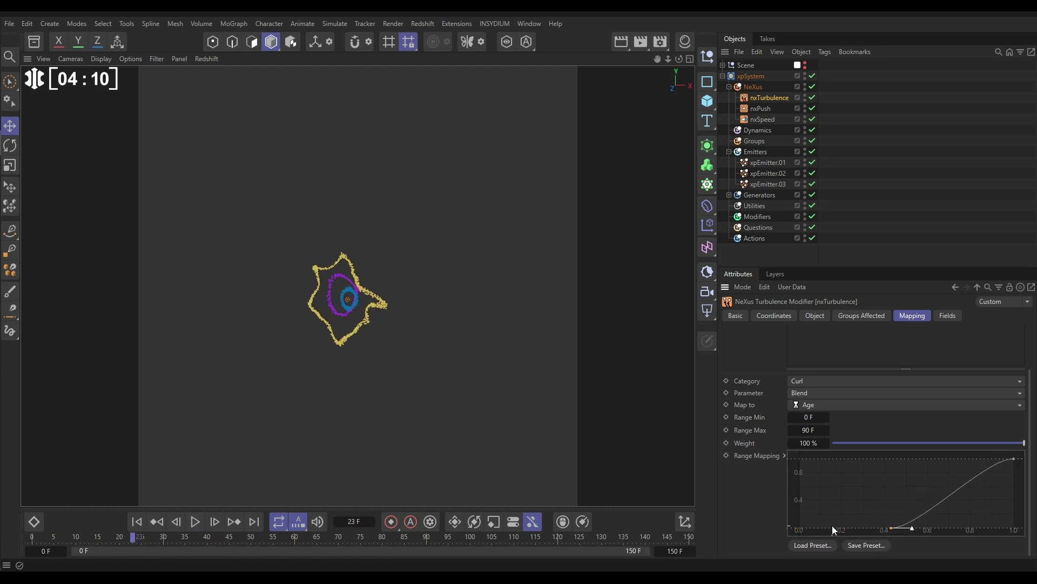
click(138, 522)
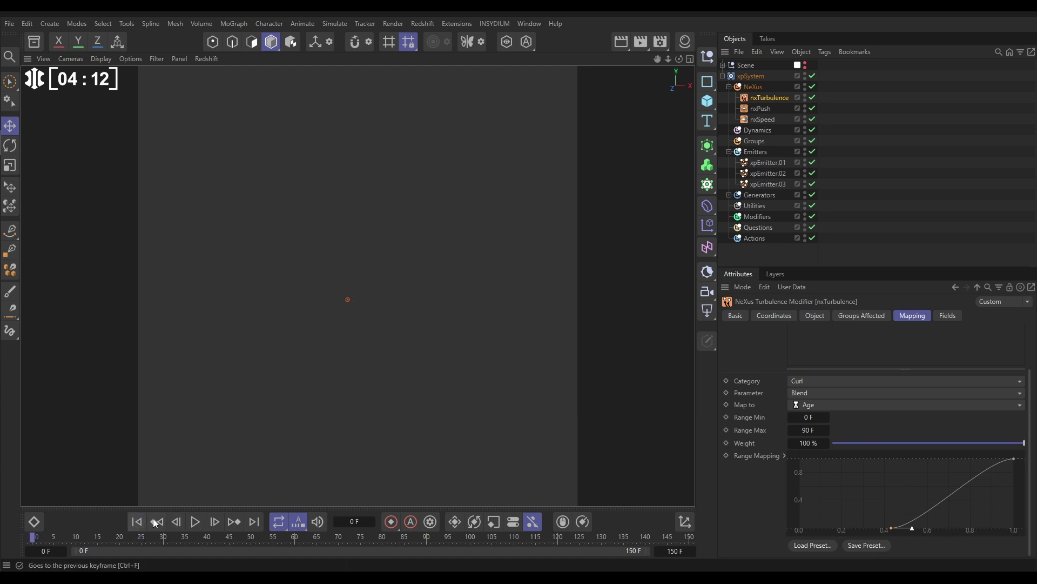
click(197, 522)
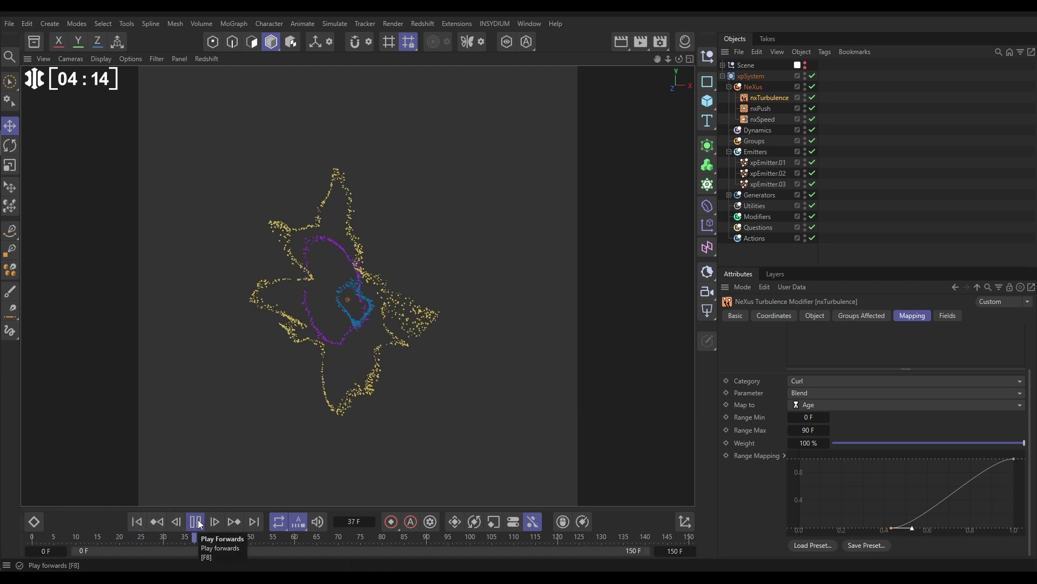
click(197, 522)
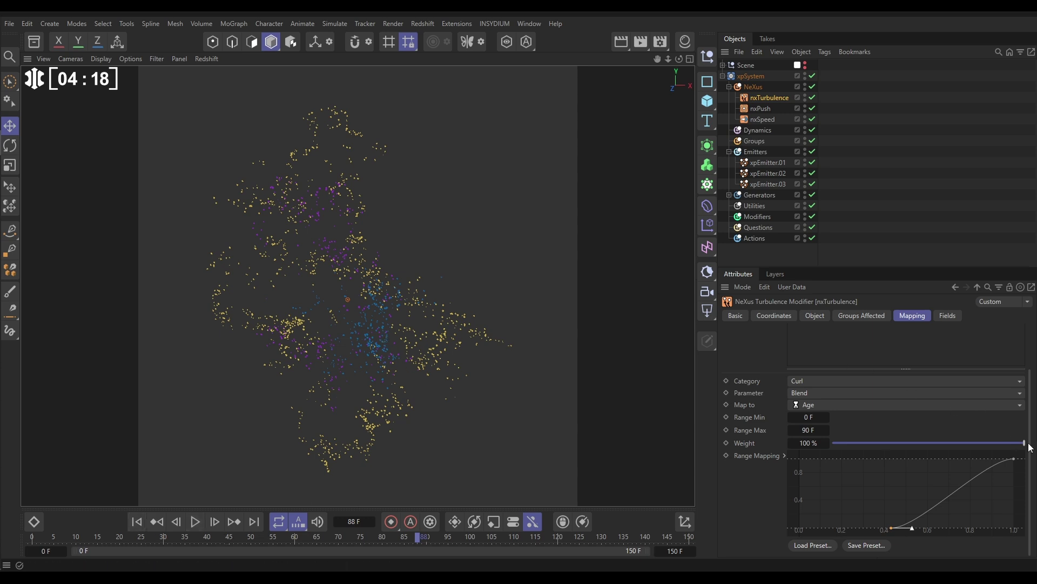
drag(1030, 448, 1035, 371)
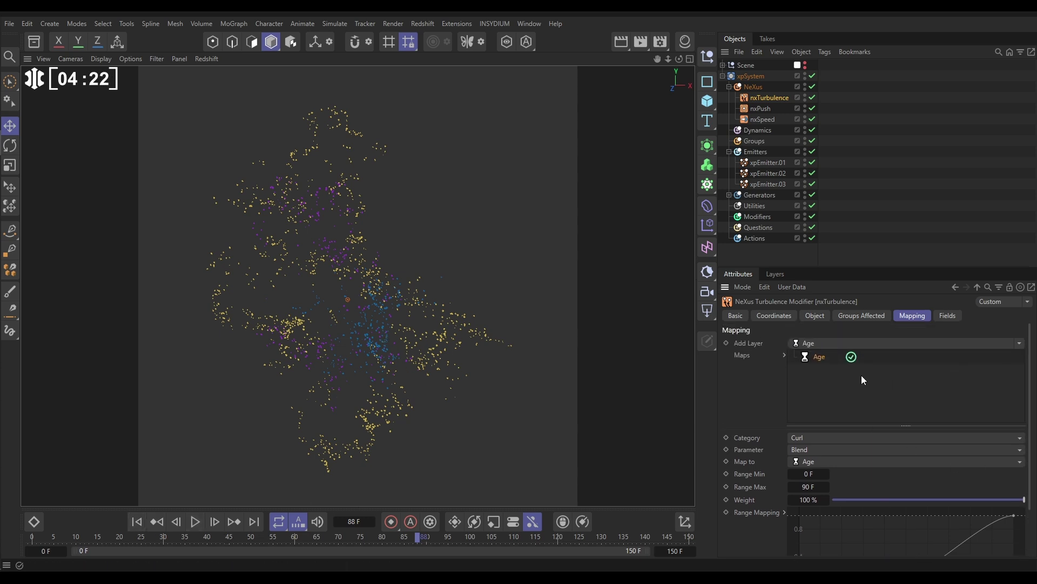
- Add and reorder a second Age layer with Category Curl and Range Max 90 F
click(816, 343)
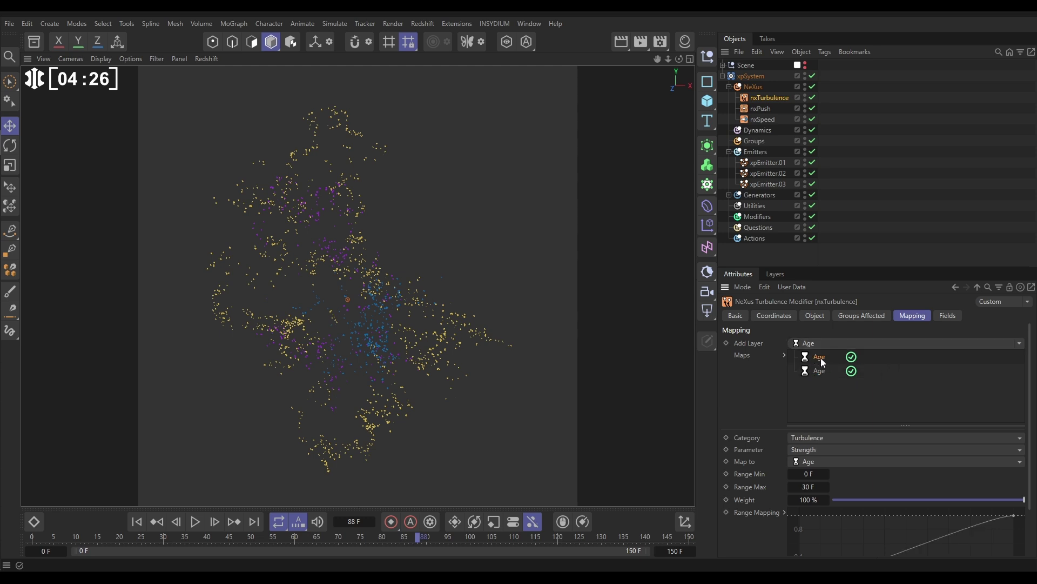
drag(812, 361, 821, 374)
click(808, 436)
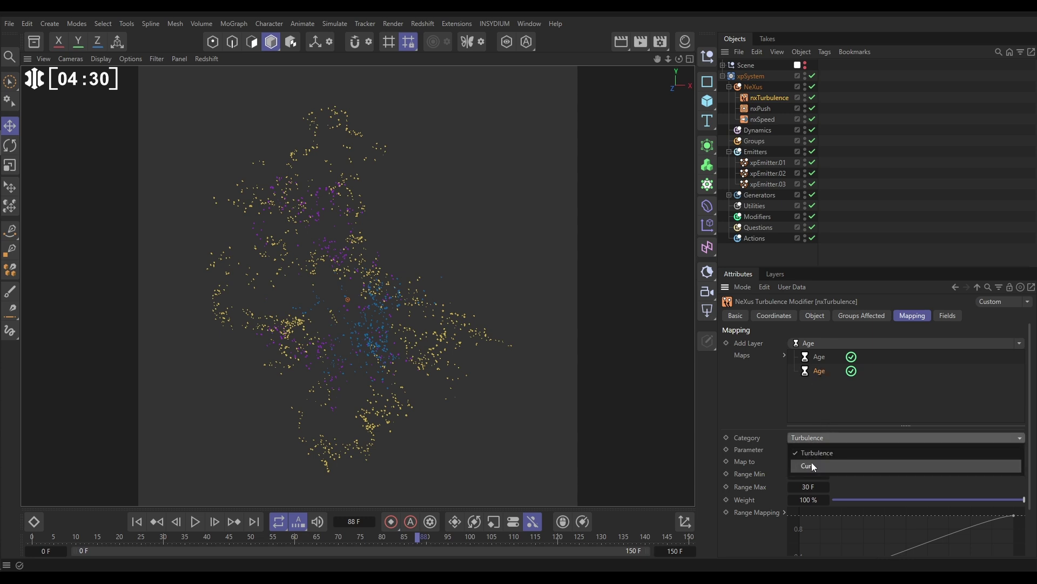
click(812, 464)
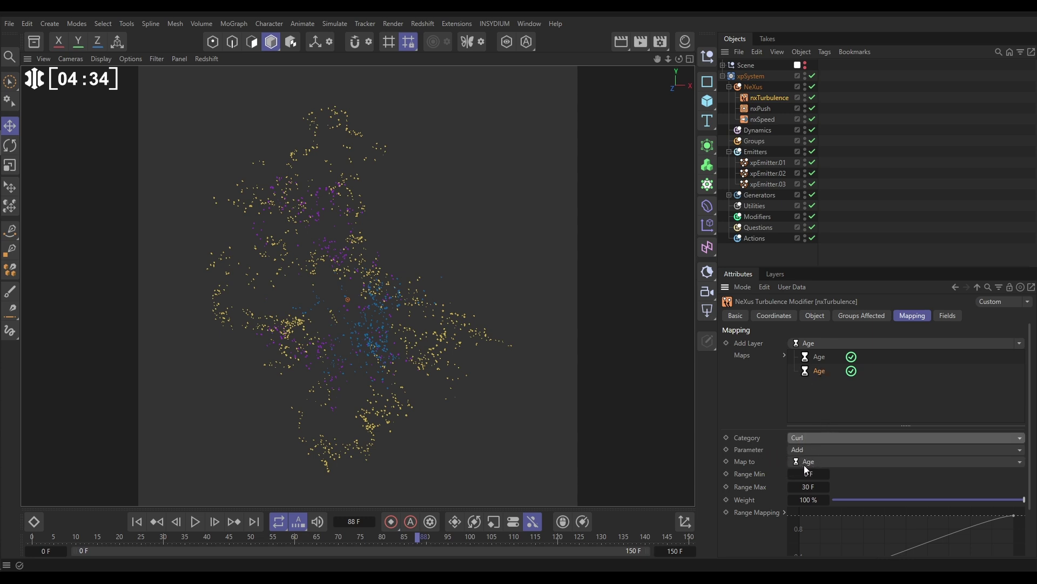
click(809, 486)
text(90)
key(Return)
- Flatten the curve's start, pull its end point to about 0.83, and replay the simulation
drag(1029, 472, 1035, 524)
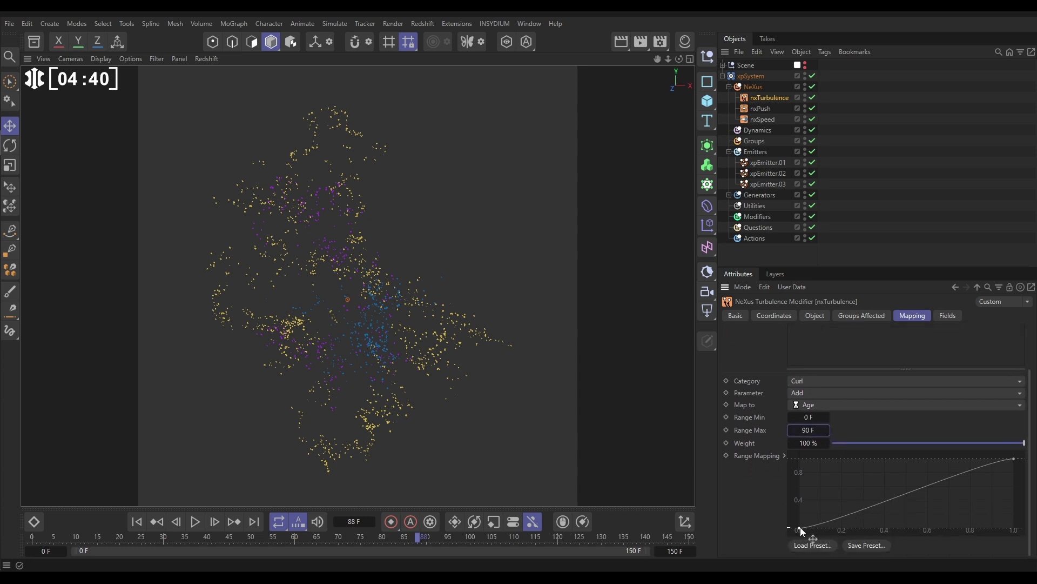
drag(800, 529, 799, 529)
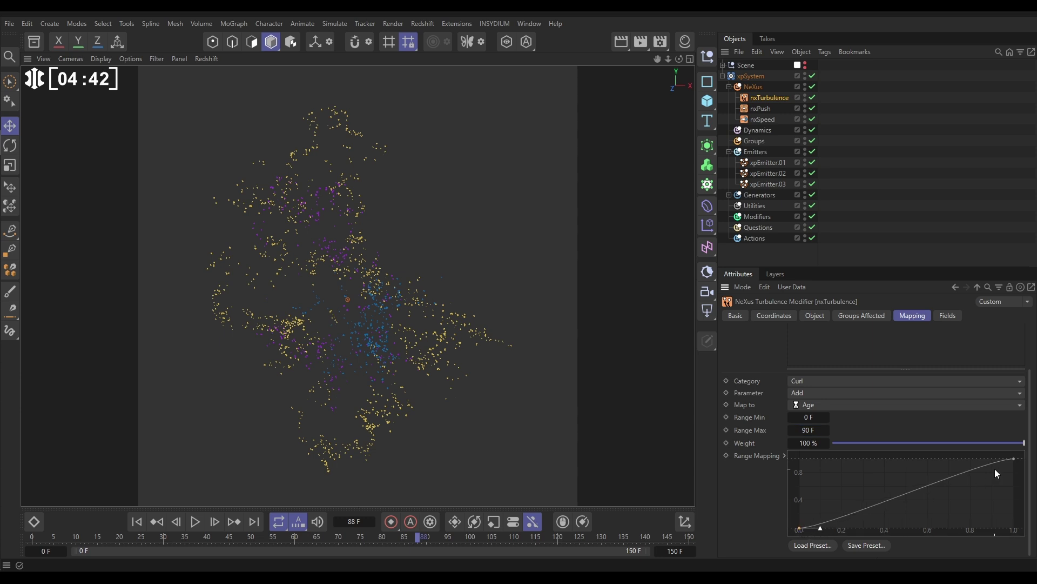
drag(1015, 459, 912, 459)
click(137, 521)
click(195, 521)
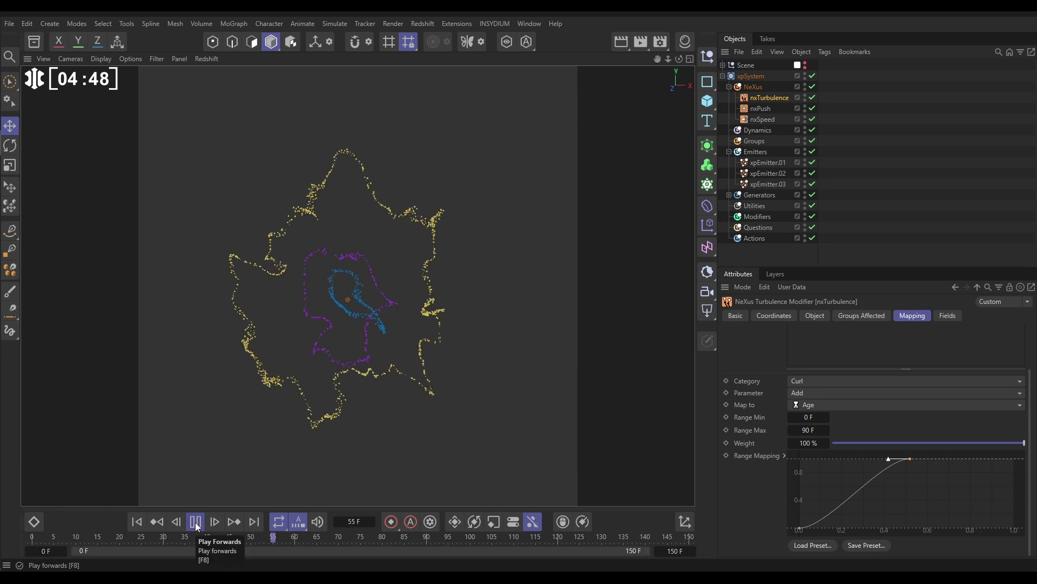
click(195, 521)
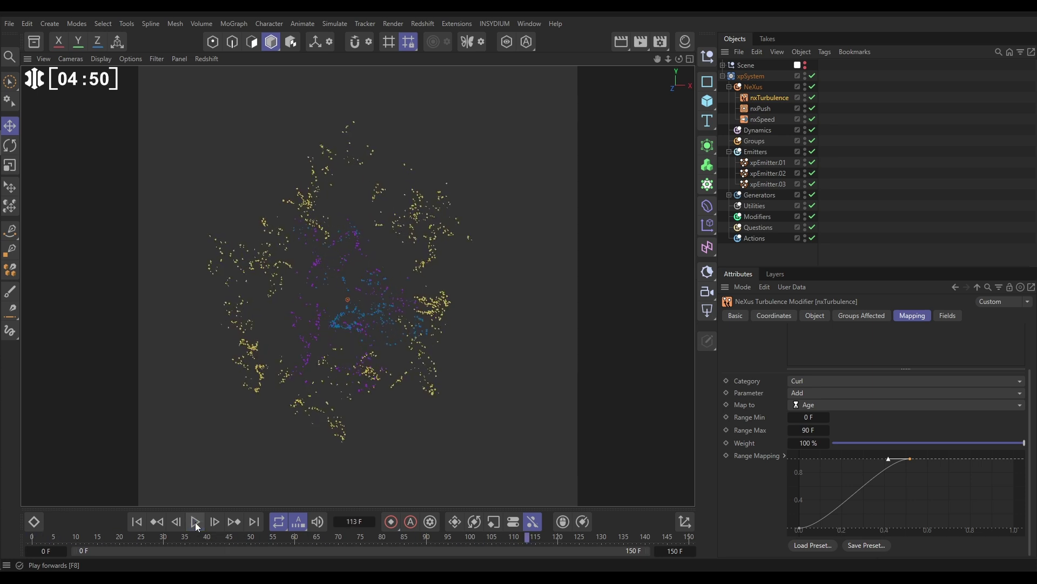
click(136, 522)
click(197, 522)
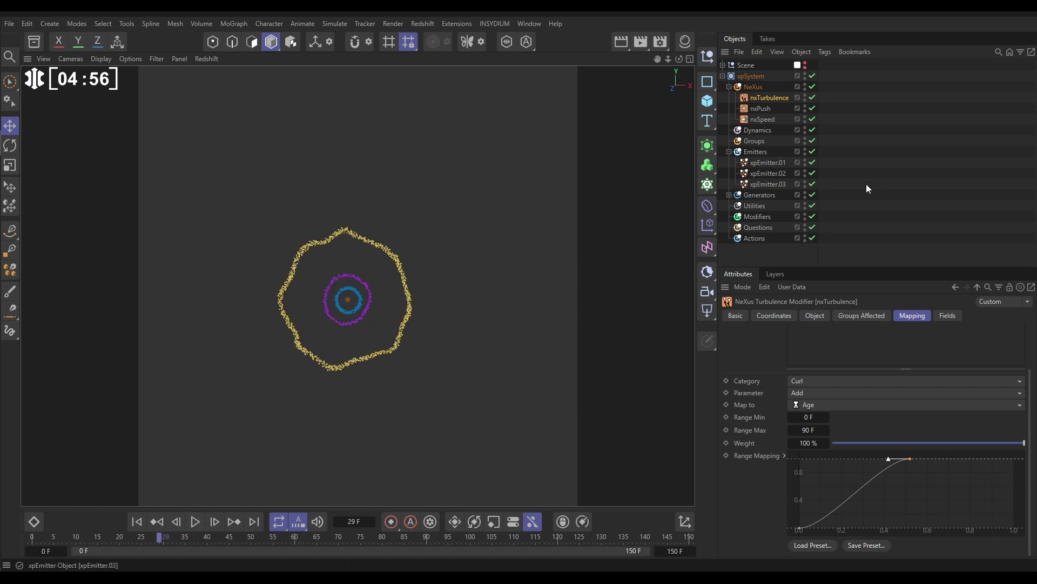
- Expand the Generators group and enable the xpTrail.02 and xpEmitter.03 generators
click(729, 195)
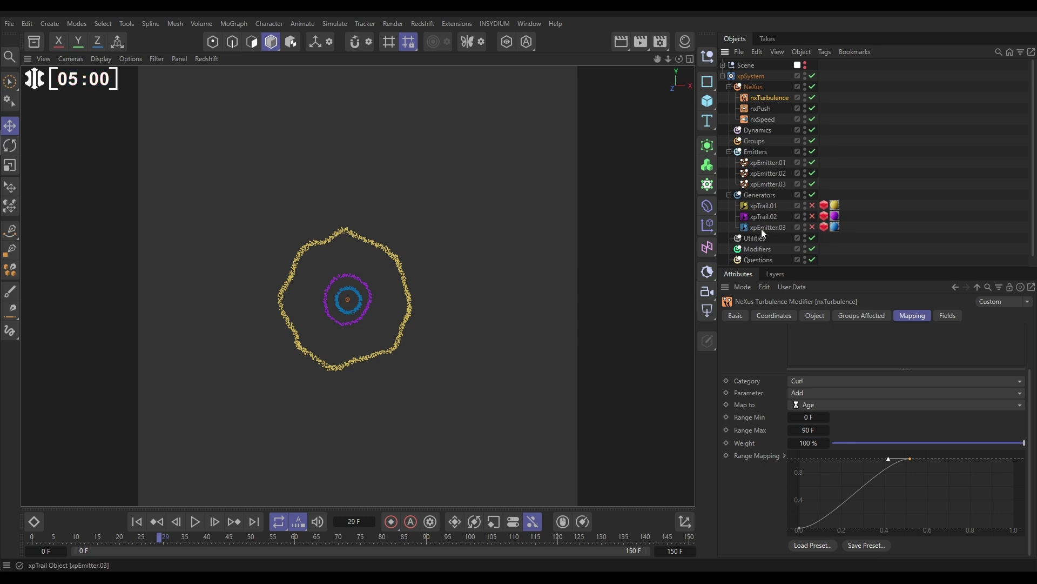
click(813, 216)
click(813, 227)
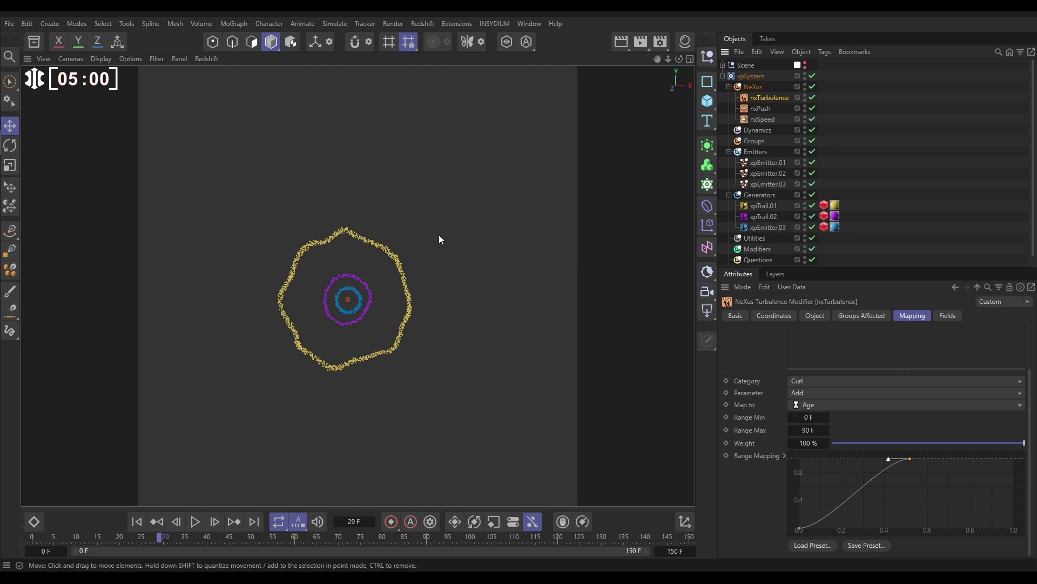
- Play the simulation from frame 0 twice, pausing to inspect the yellow, purple and blue trails
click(137, 521)
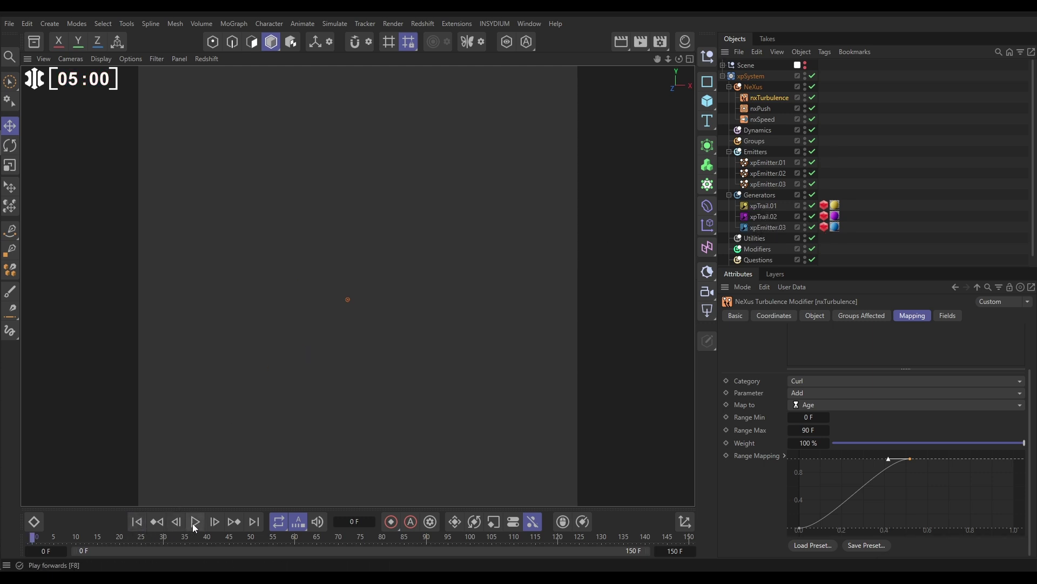
click(195, 522)
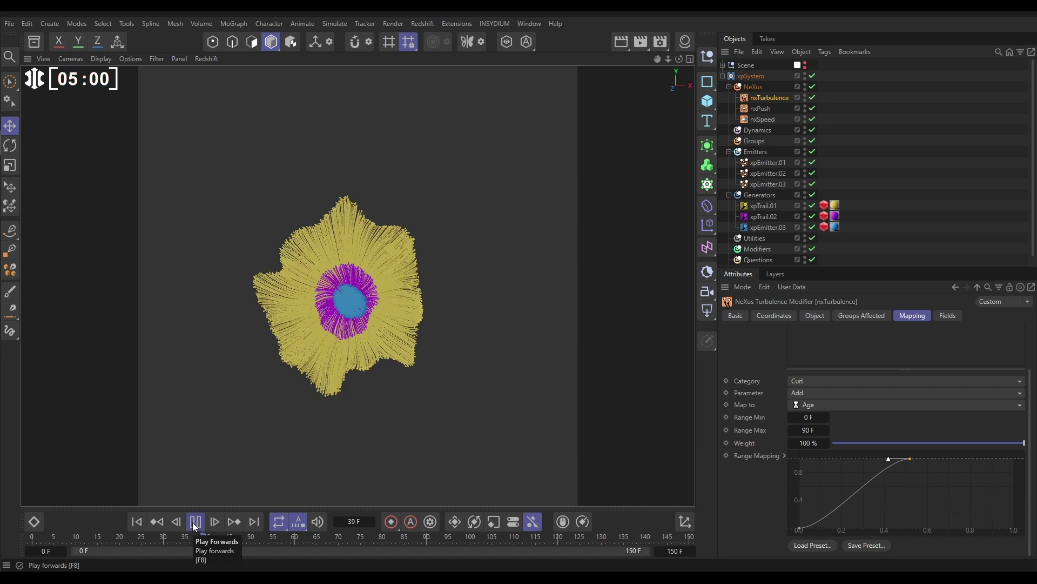
click(195, 523)
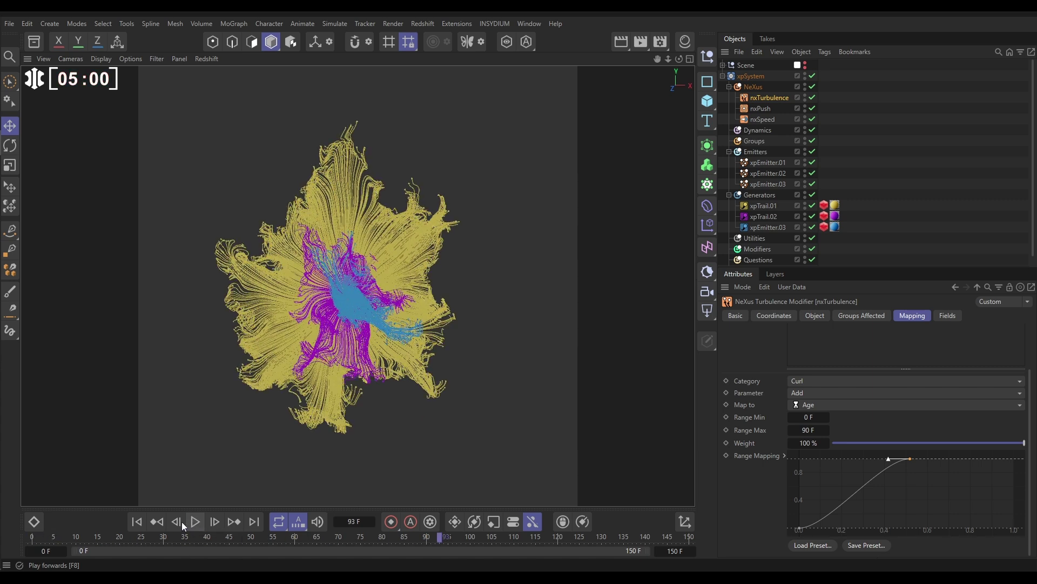
click(138, 523)
click(195, 523)
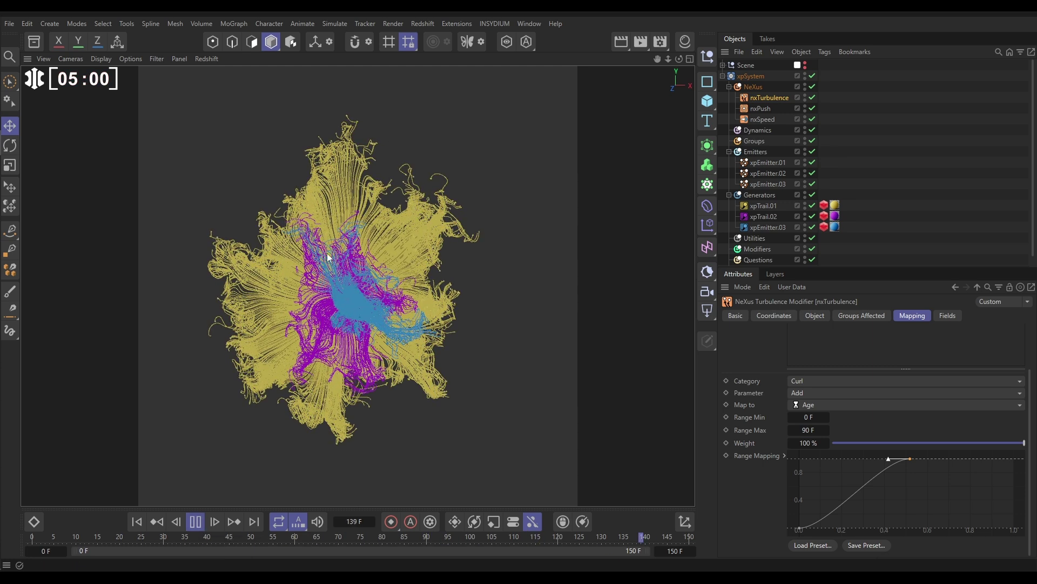
click(195, 523)
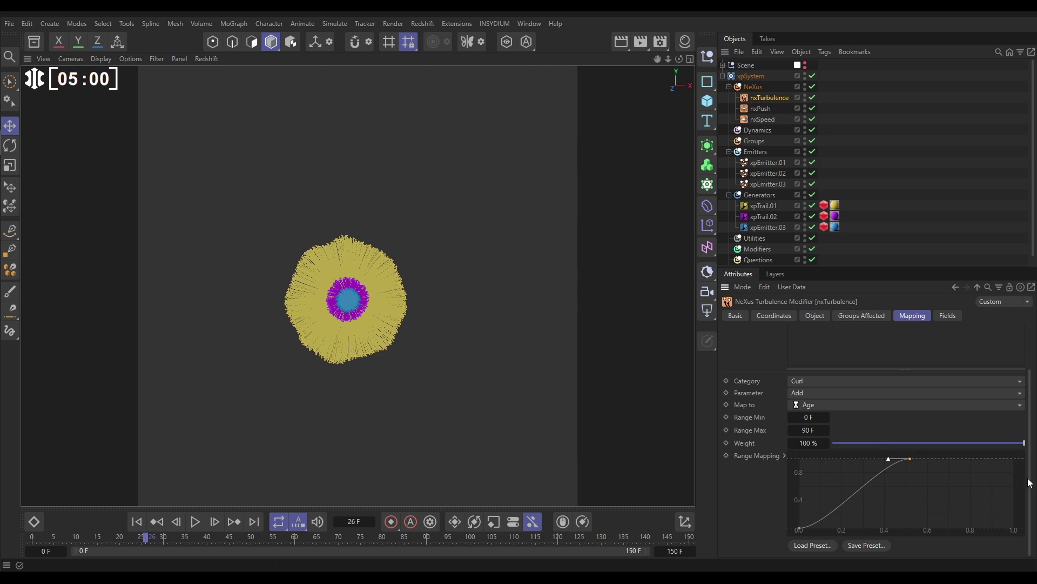
- Add a Speed mapping layer to nxTurbulence and move it below both Age layers
scroll(1033, 484, up, 3)
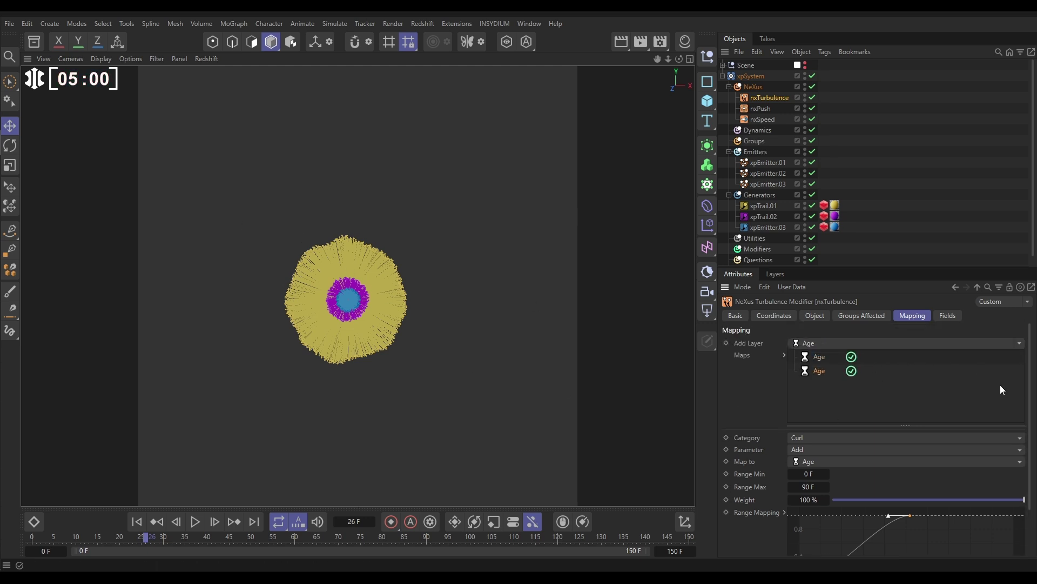
click(1023, 344)
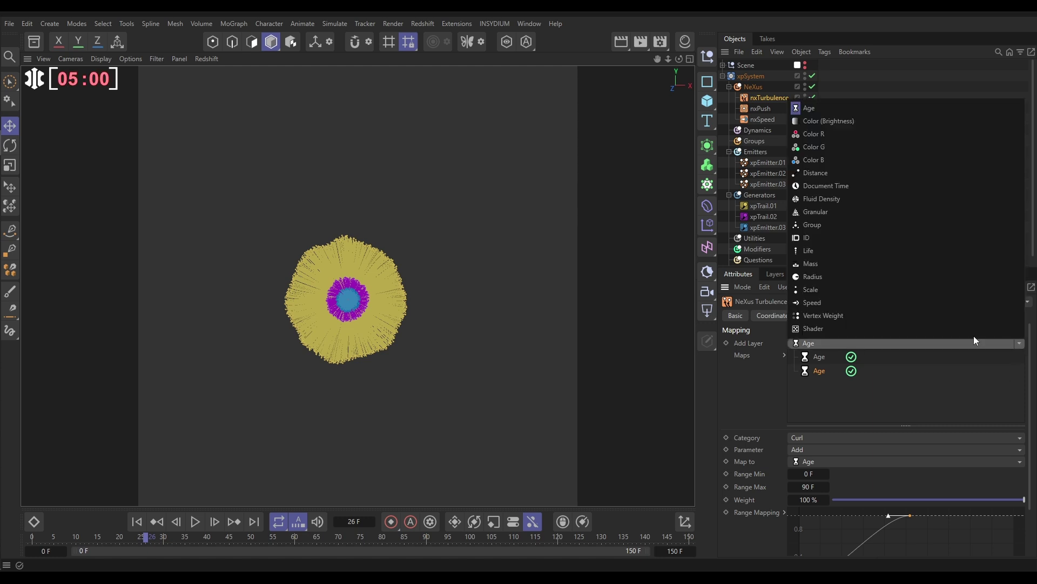
click(831, 304)
drag(821, 360, 824, 404)
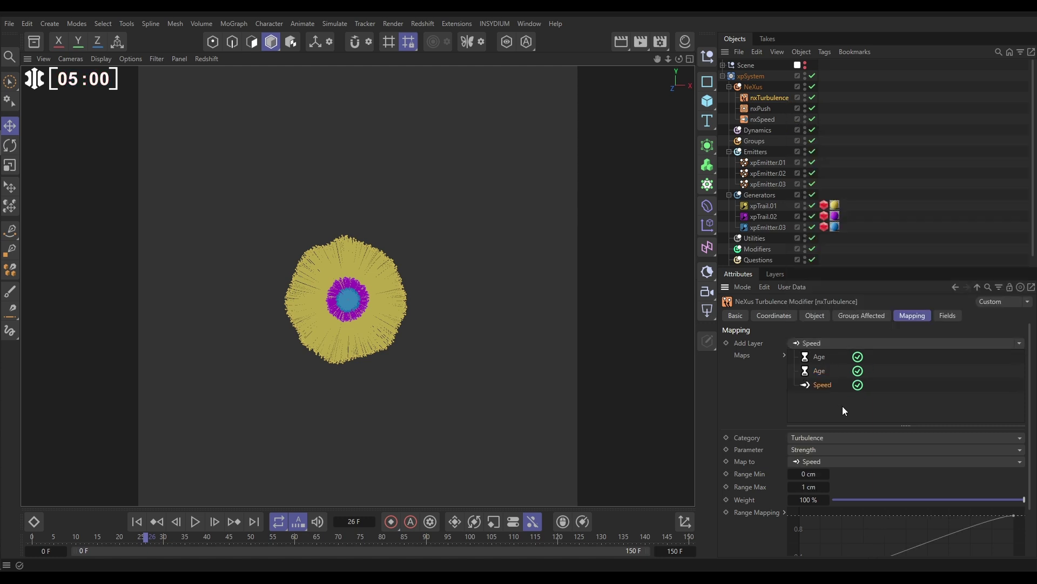
- Set the Speed layer's category to Turbulence and its parameter to Strength
click(796, 438)
click(806, 463)
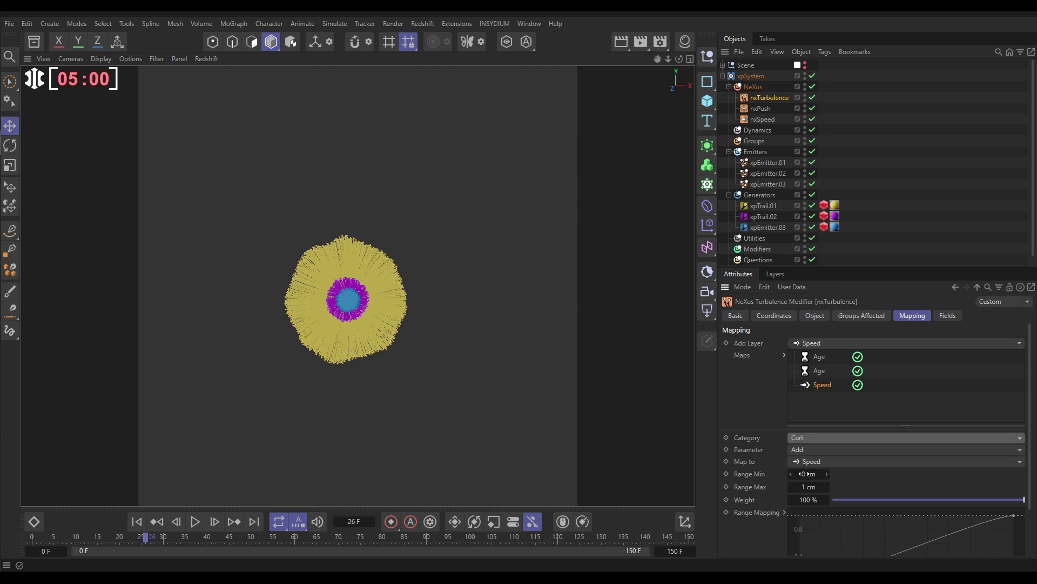
click(801, 449)
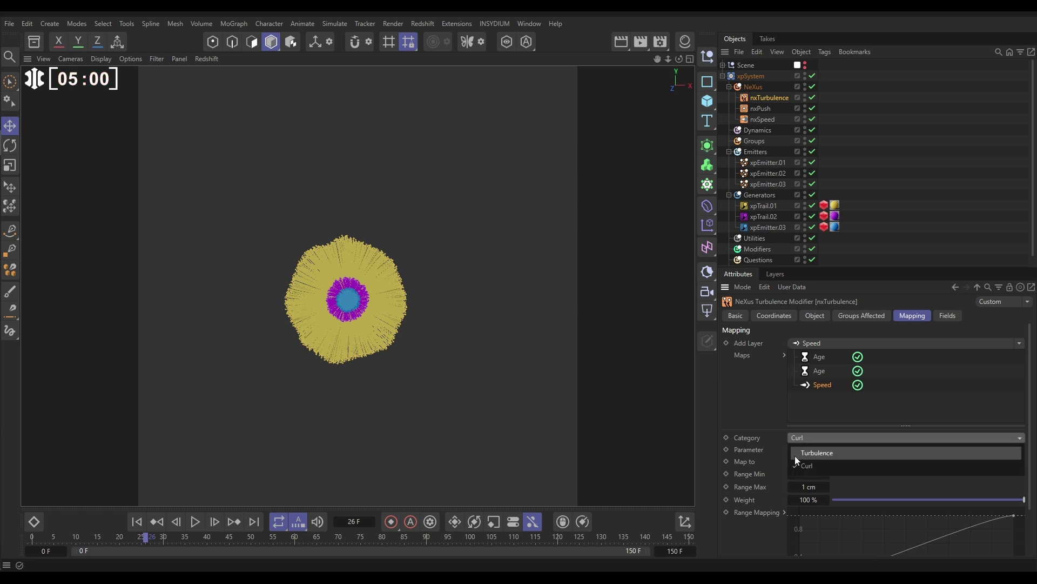
click(773, 450)
click(801, 449)
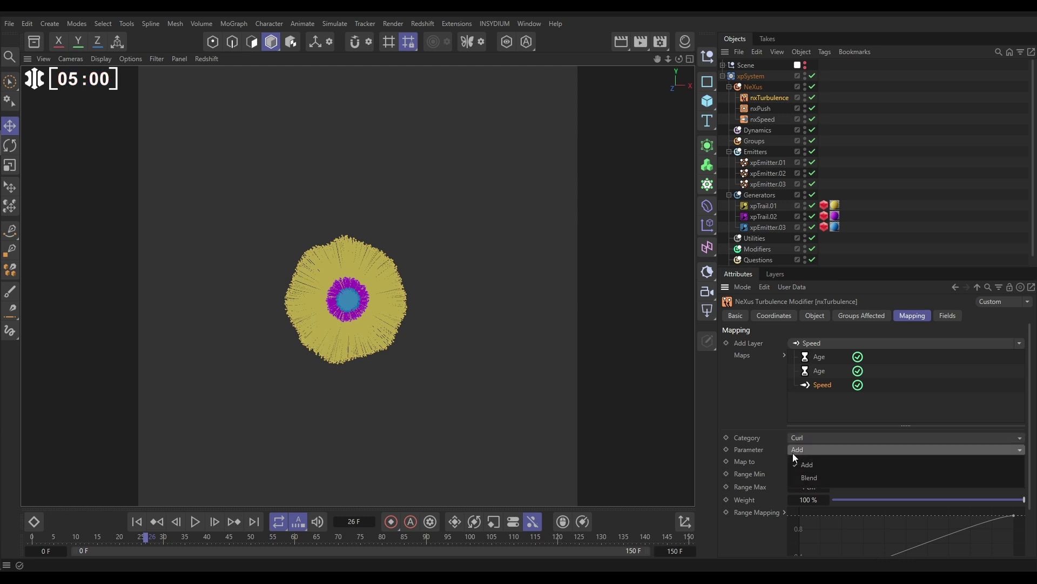
click(799, 450)
click(801, 438)
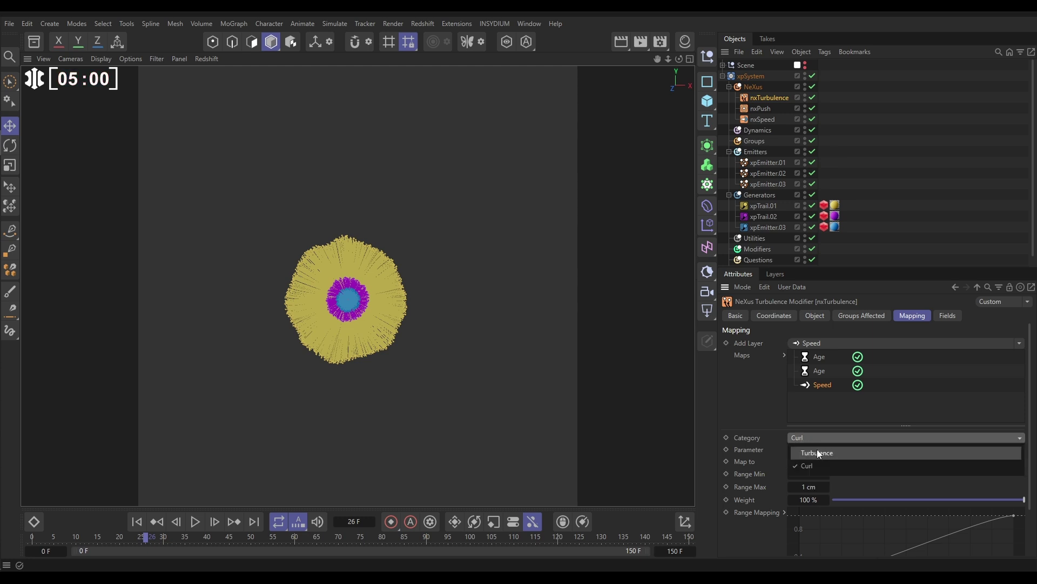
click(817, 451)
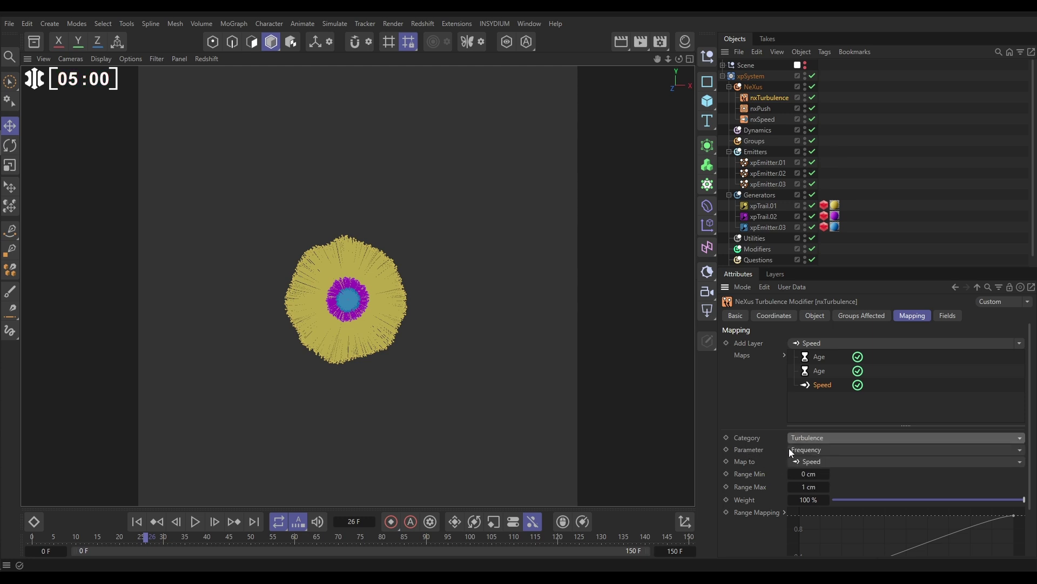
click(792, 450)
click(810, 464)
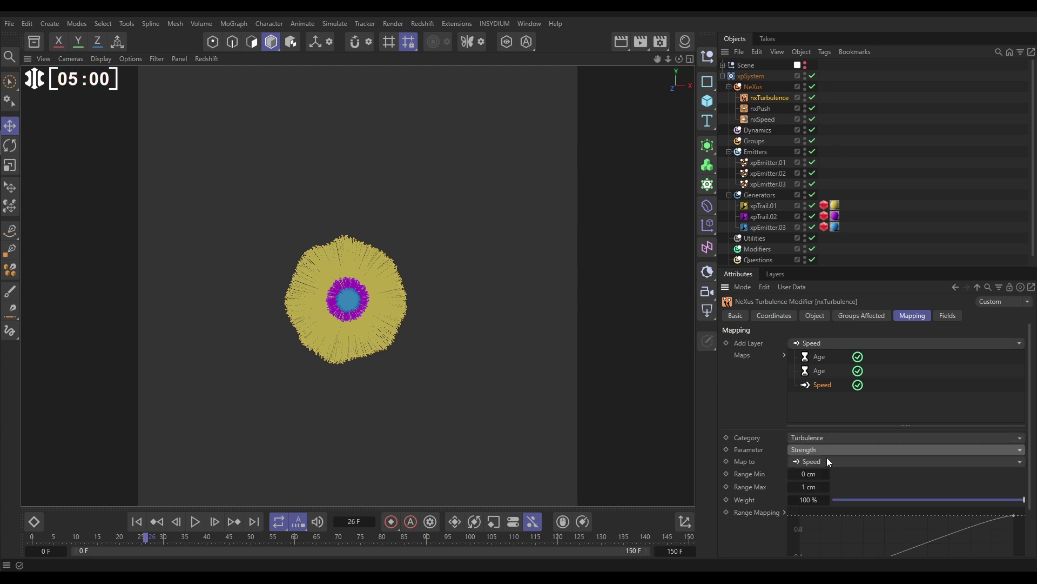
- Set the Speed layer's Range Max to 75 cm
drag(1031, 434, 1028, 481)
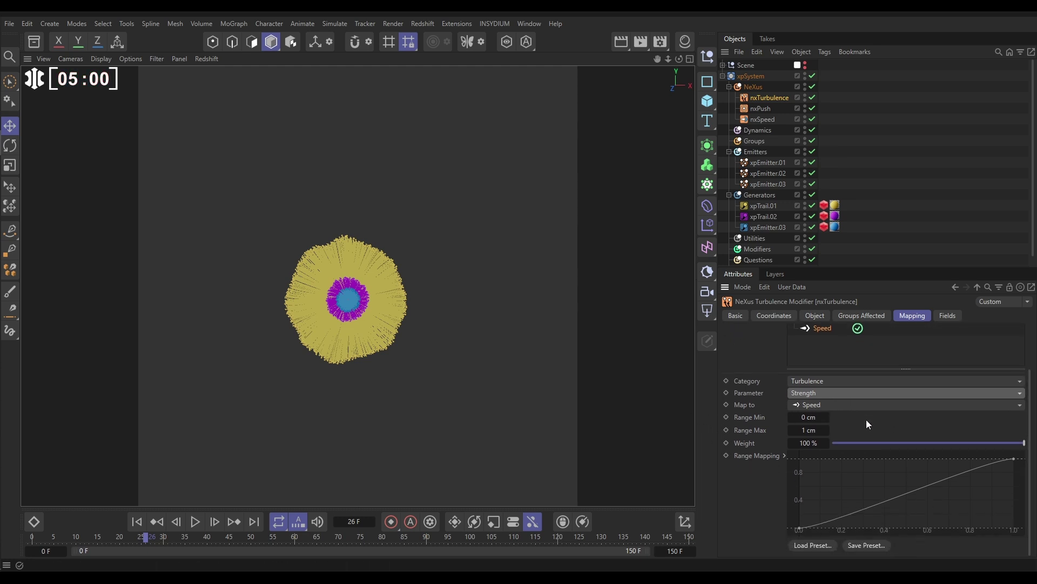
click(808, 430)
text(75)
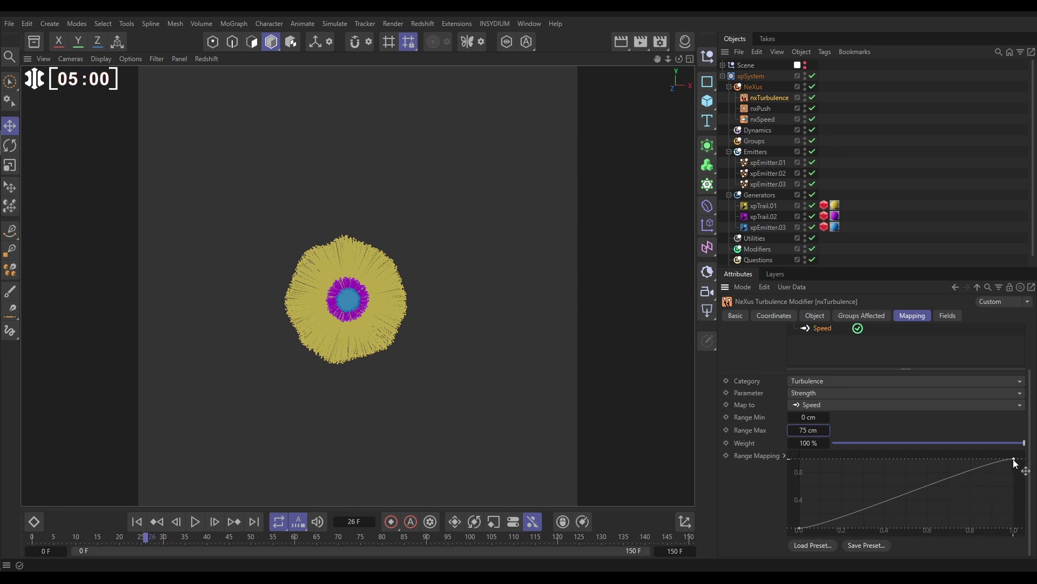
- Replay the simulation to frame 71, then make the Scene's camera, lights and backdrop visible
click(137, 522)
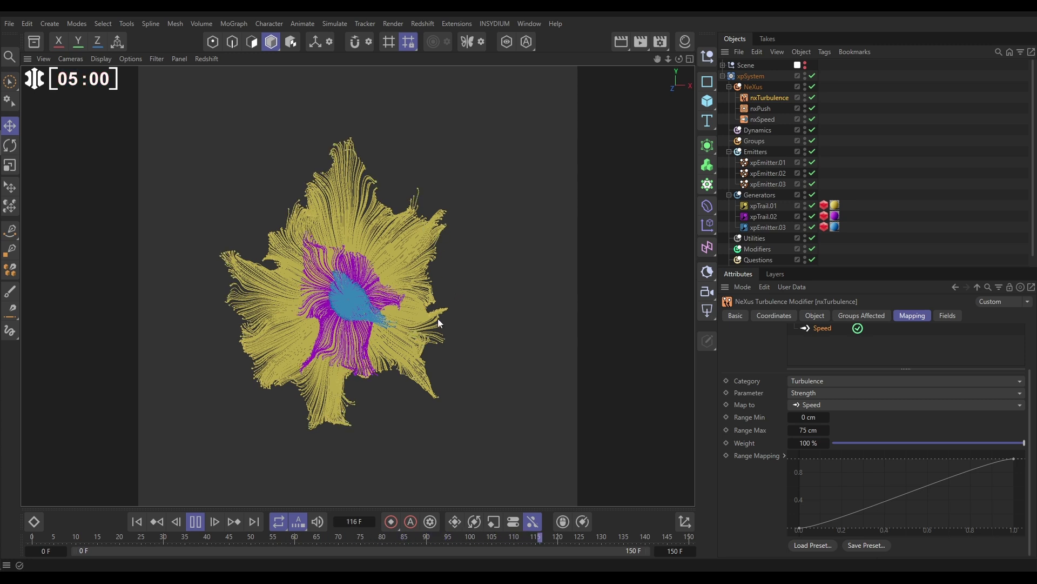
click(197, 523)
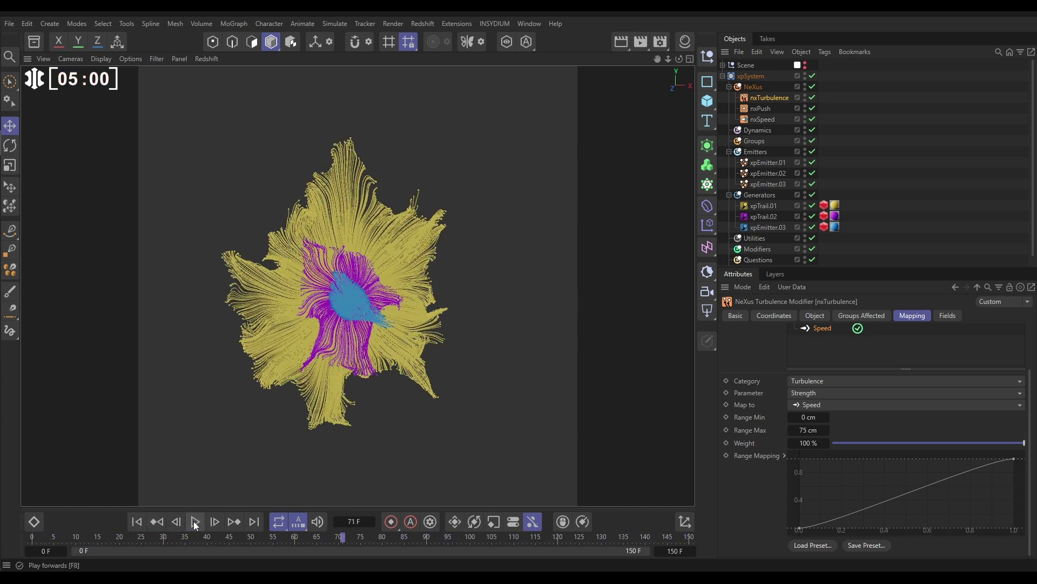
click(723, 66)
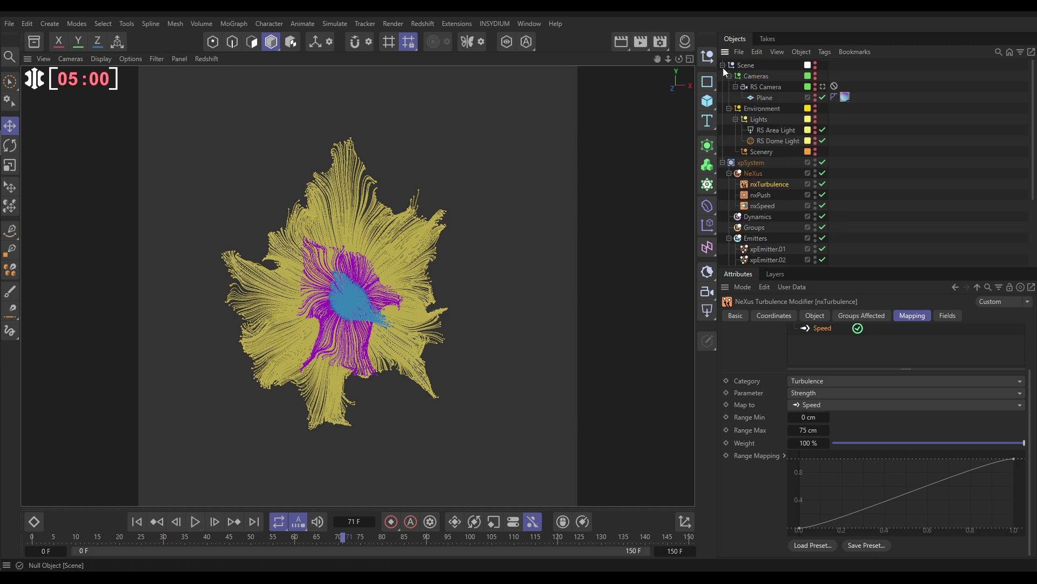
ctrl+click(816, 68)
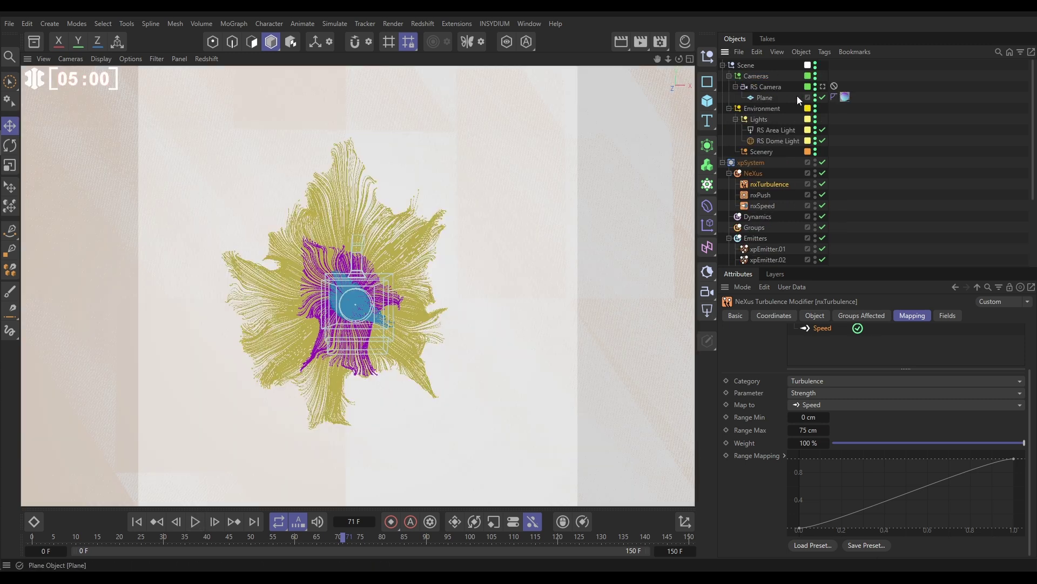
- Open the Redshift RenderView and start the interactive IPR render
click(421, 23)
click(452, 120)
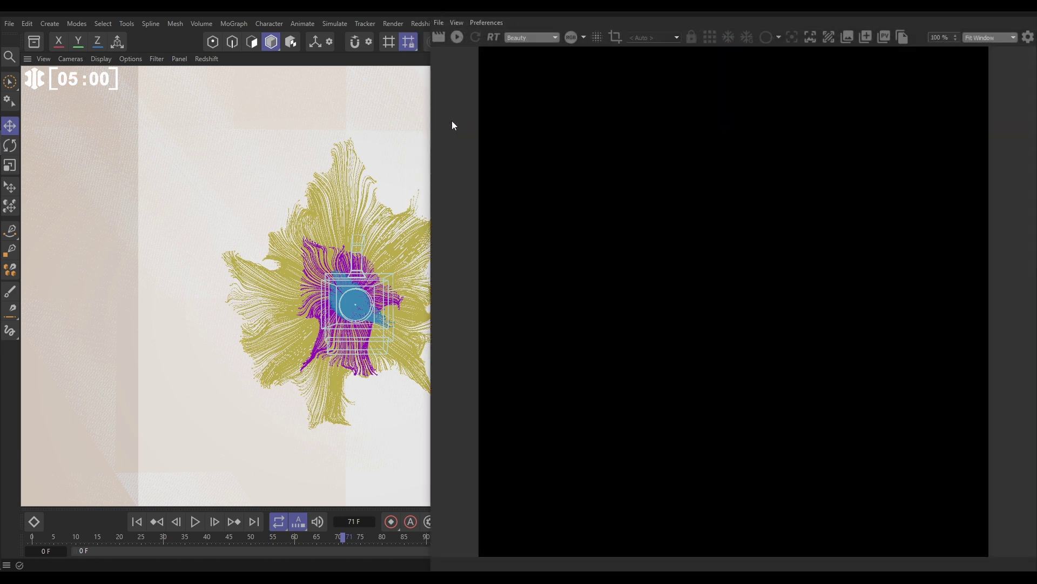
click(456, 38)
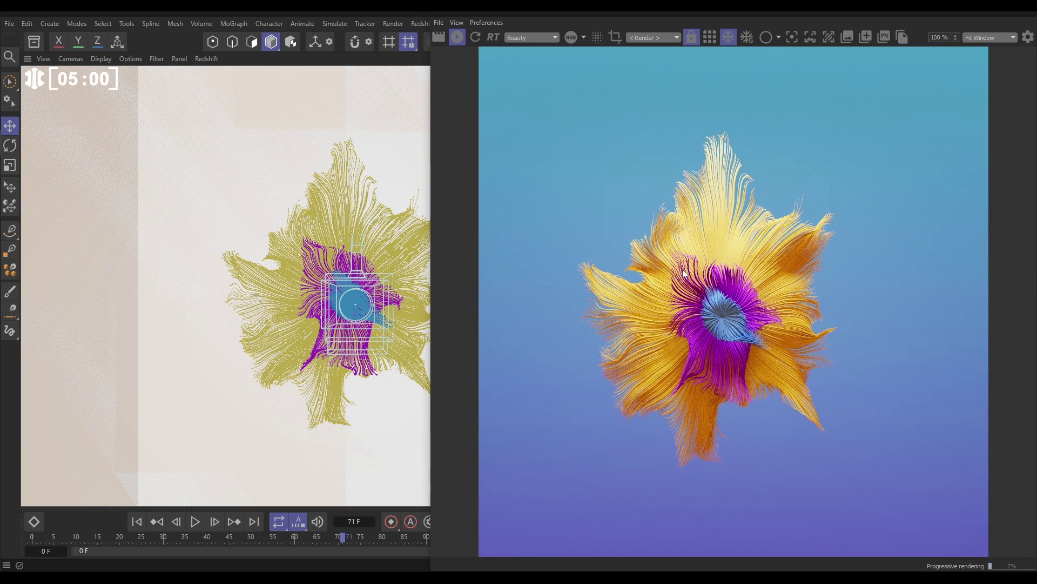
- Play the simulation from the start, pausing along the way, and stop at frame 75
click(138, 522)
click(201, 523)
click(200, 526)
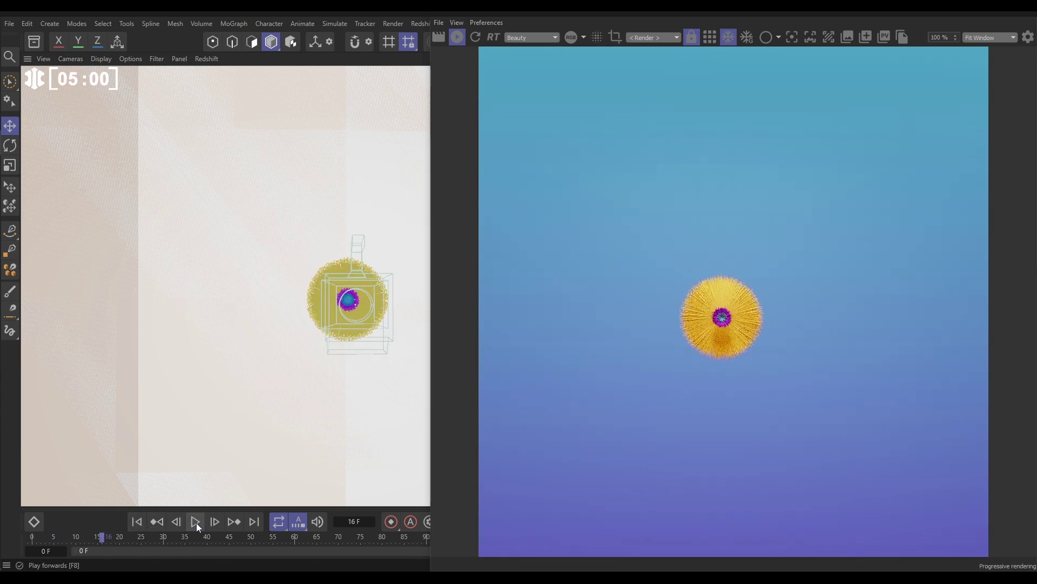
click(196, 522)
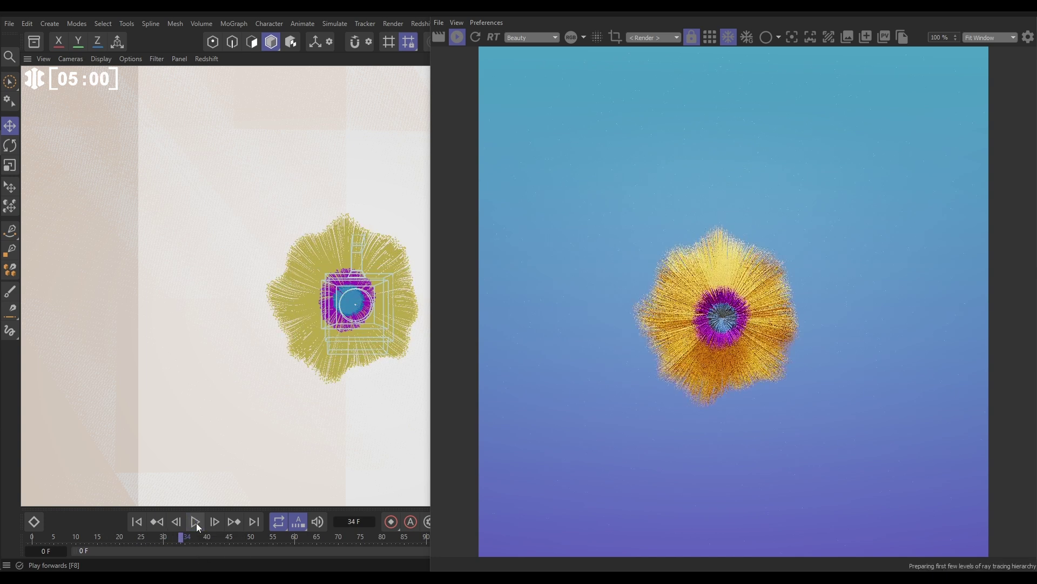
click(196, 522)
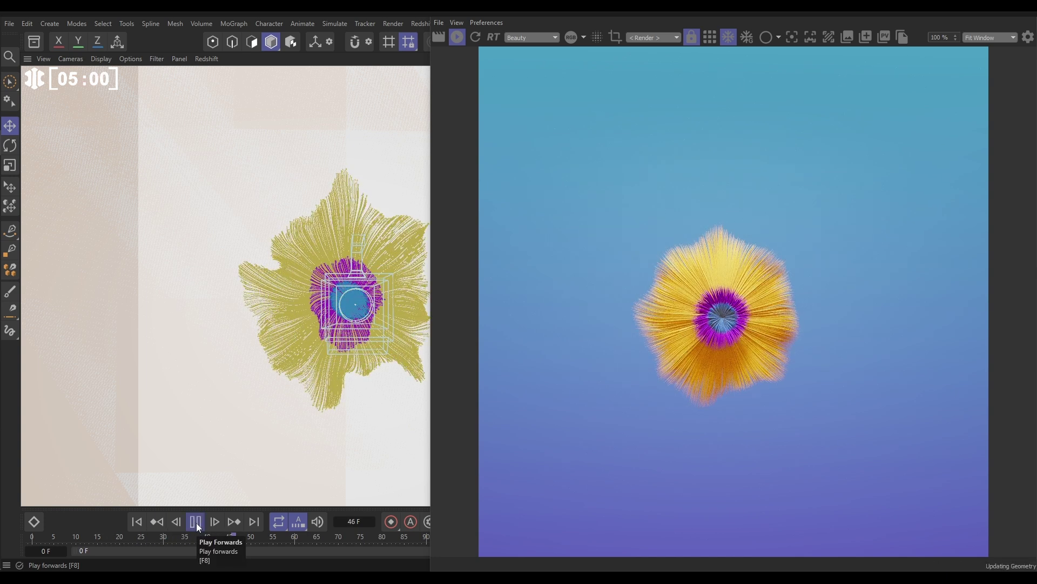
click(195, 522)
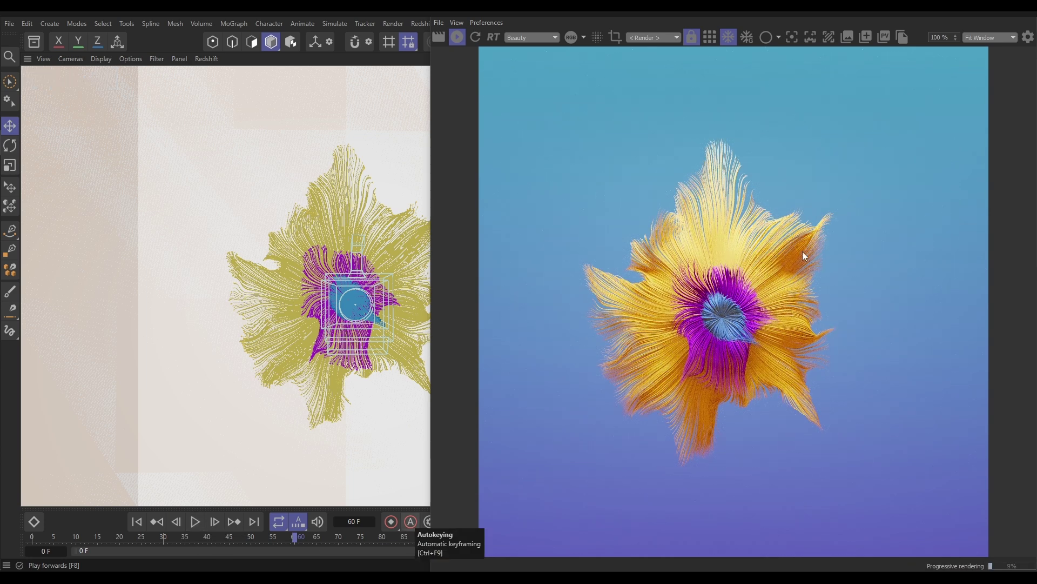
click(196, 522)
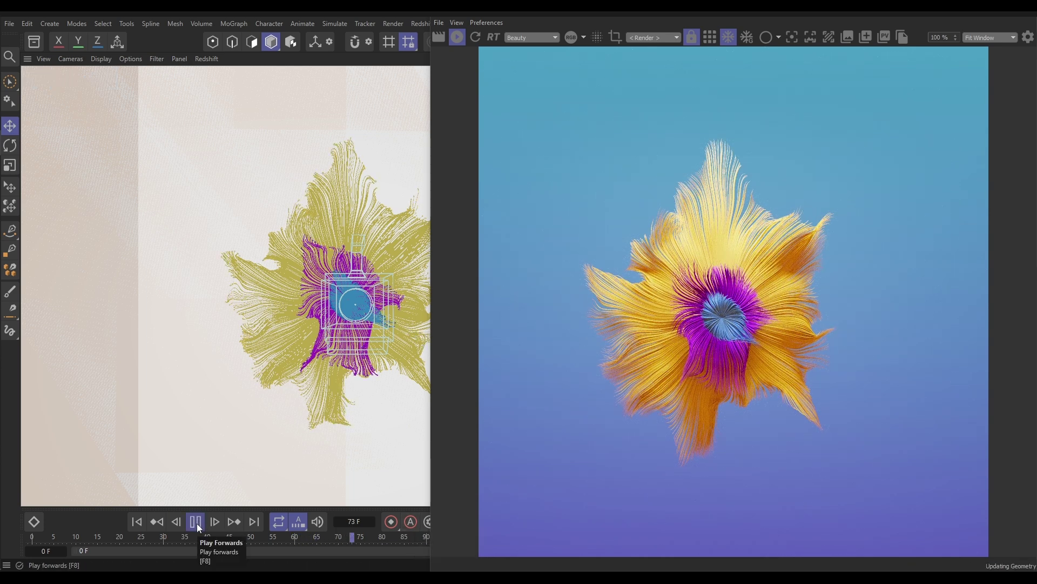
click(196, 522)
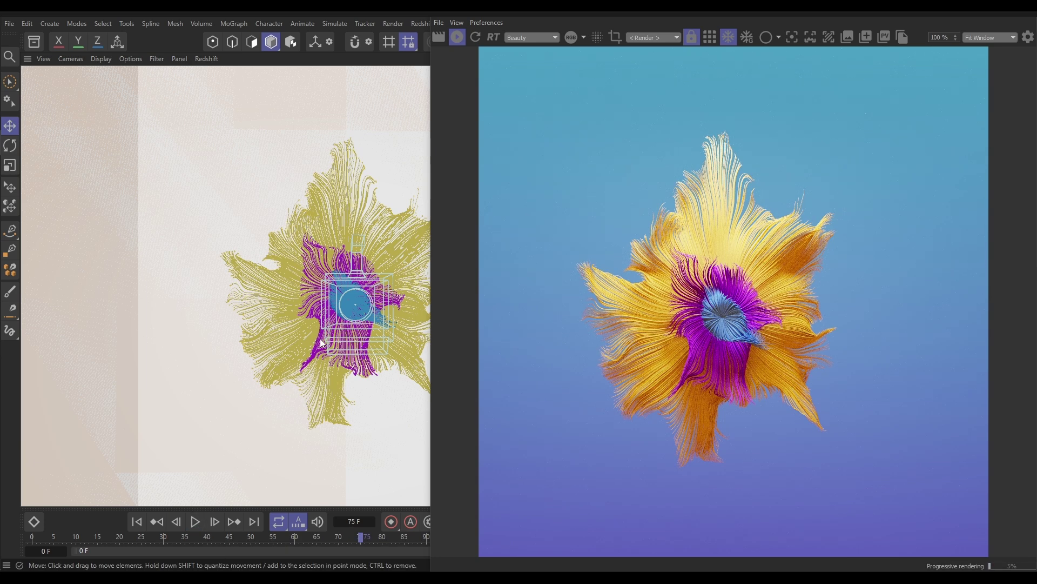